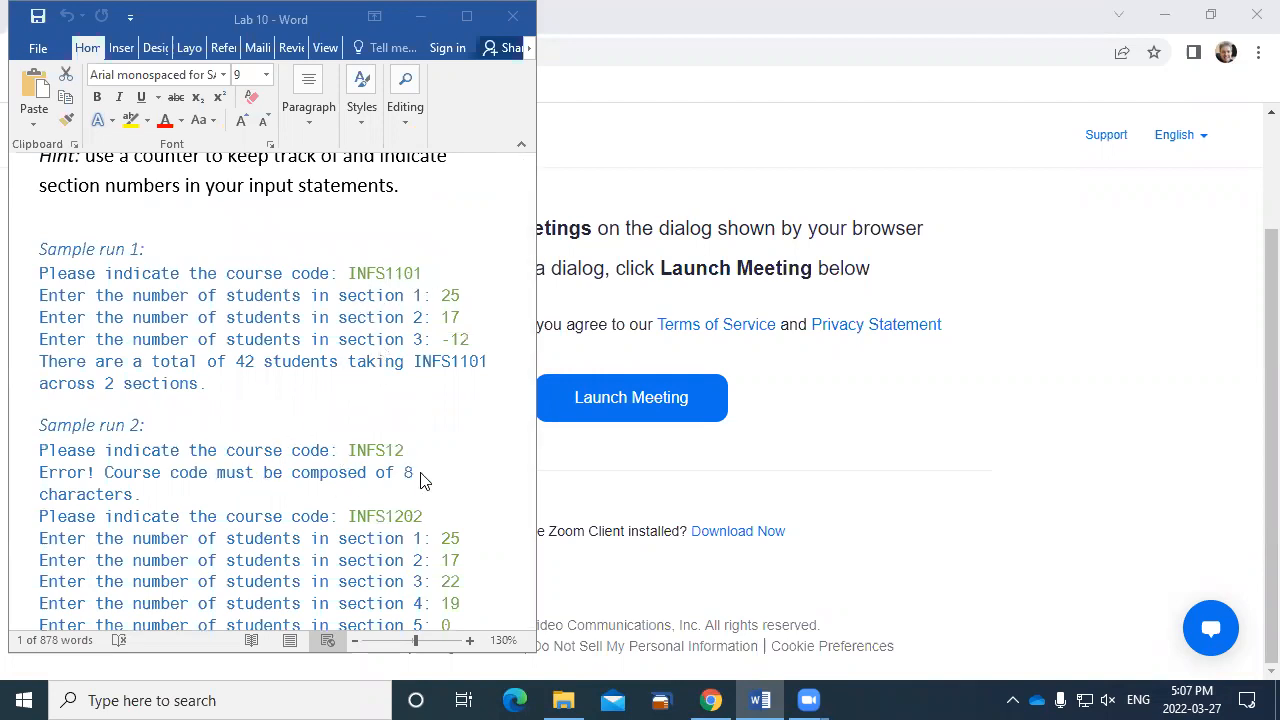
- Read the Lab 10 exercise description, its hint and the sample runs about course codes and student counts per section
{"action": "scroll", "coordinate": [378, 306], "scroll_direction": "up", "scroll_amount": 5}
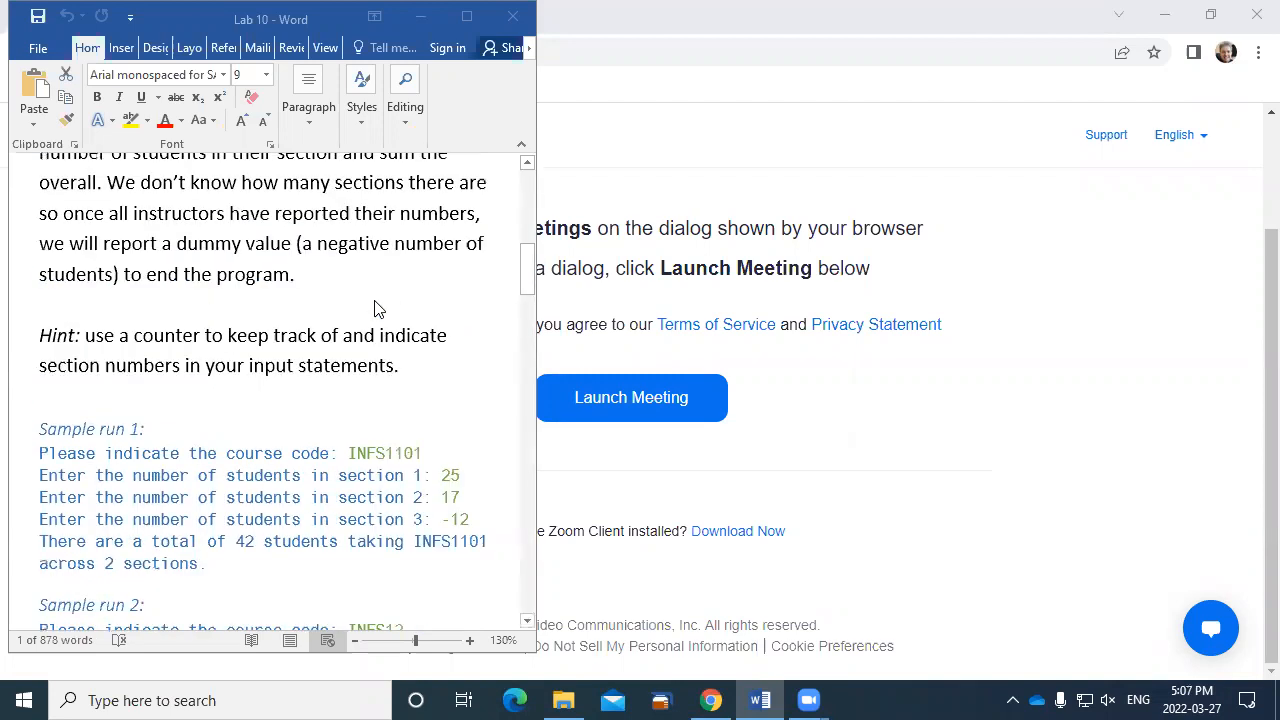
{"action": "scroll", "coordinate": [376, 306], "scroll_direction": "up", "scroll_amount": 2}
{"action": "scroll", "coordinate": [376, 310], "scroll_direction": "down", "scroll_amount": 7}
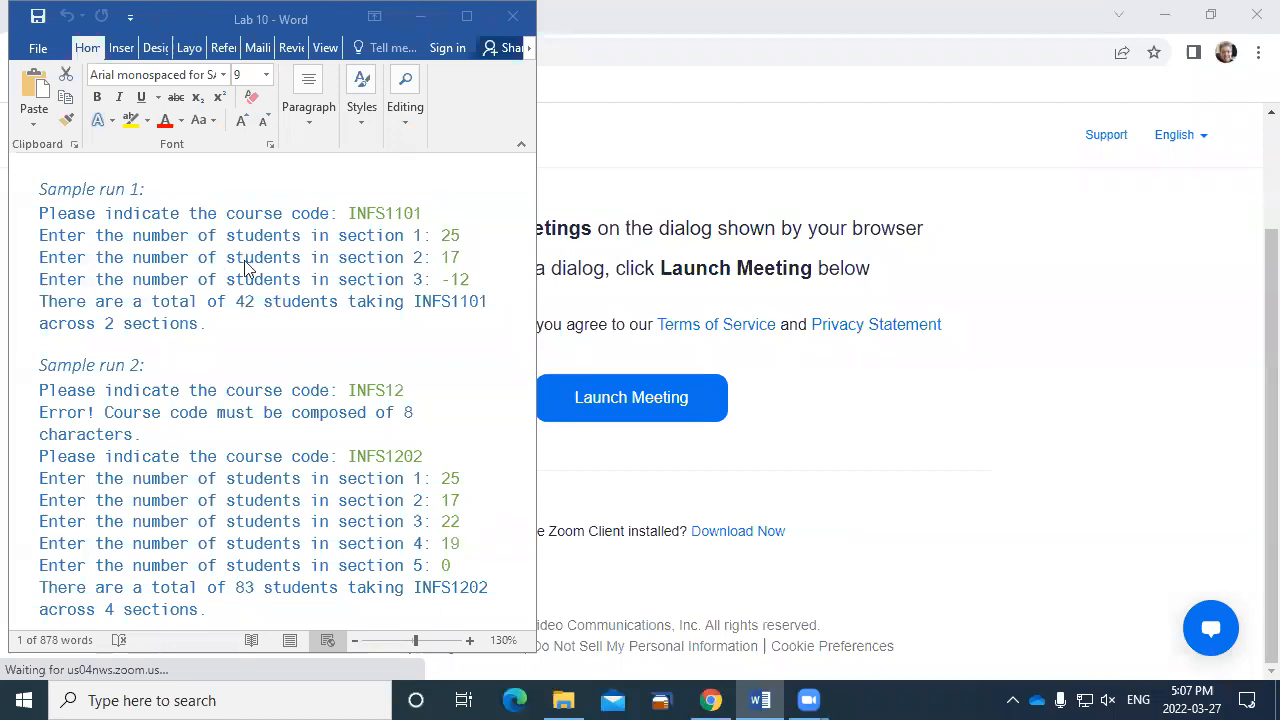
{"action": "scroll", "coordinate": [268, 380], "scroll_direction": "down", "scroll_amount": 3}
{"action": "scroll", "coordinate": [268, 377], "scroll_direction": "up", "scroll_amount": 3}
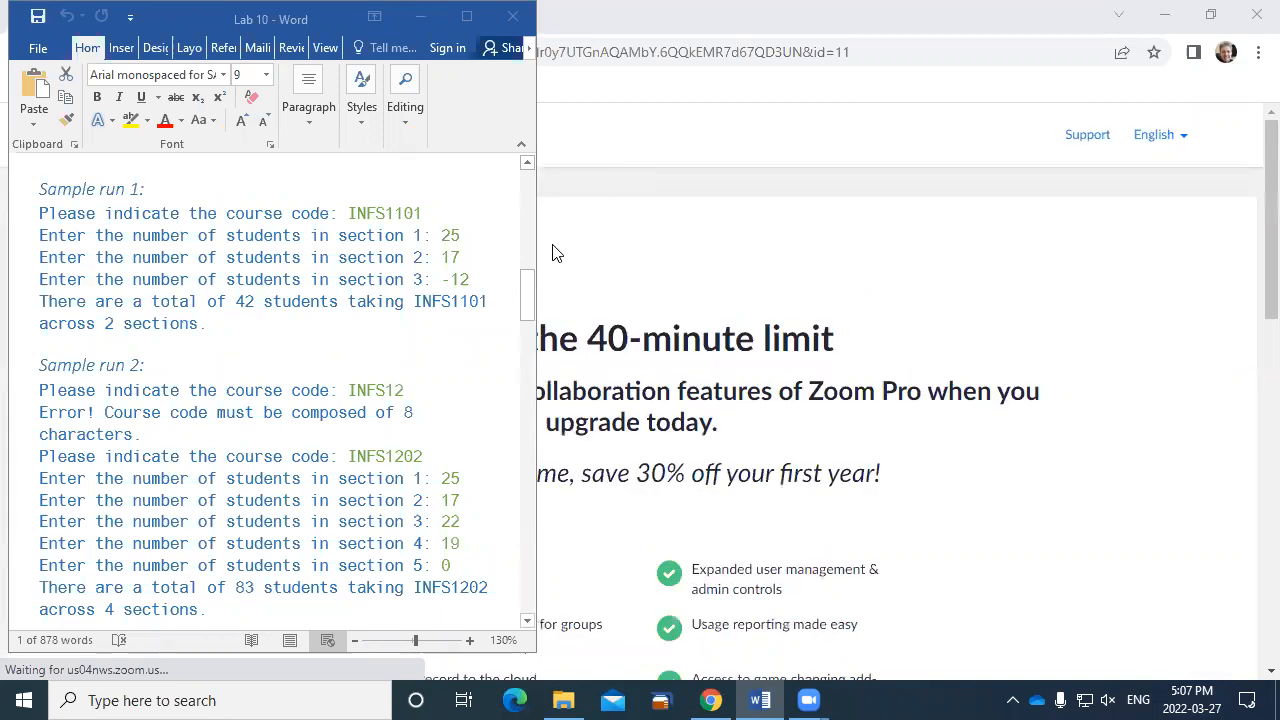
- Switch to Chrome, restore its window to sit beside the Word document, and open draw.io
{"action": "left_click", "coordinate": [644, 11]}
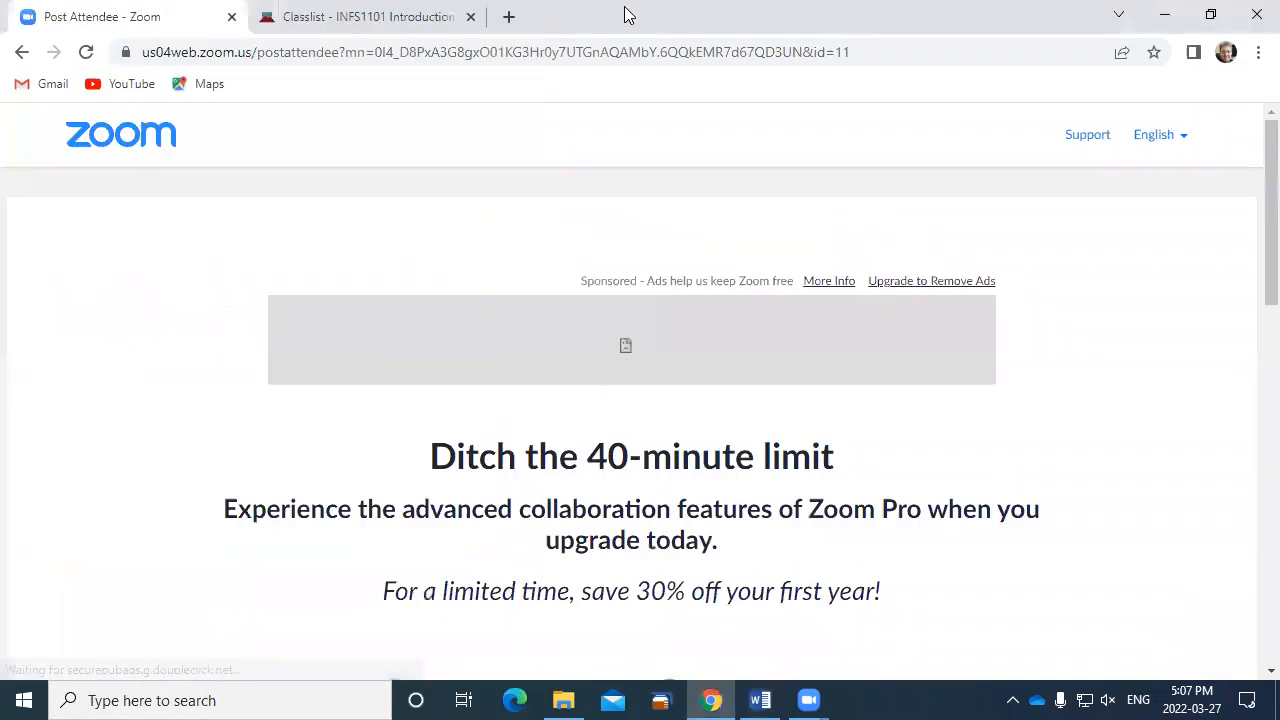
{"action": "left_click", "coordinate": [1216, 18]}
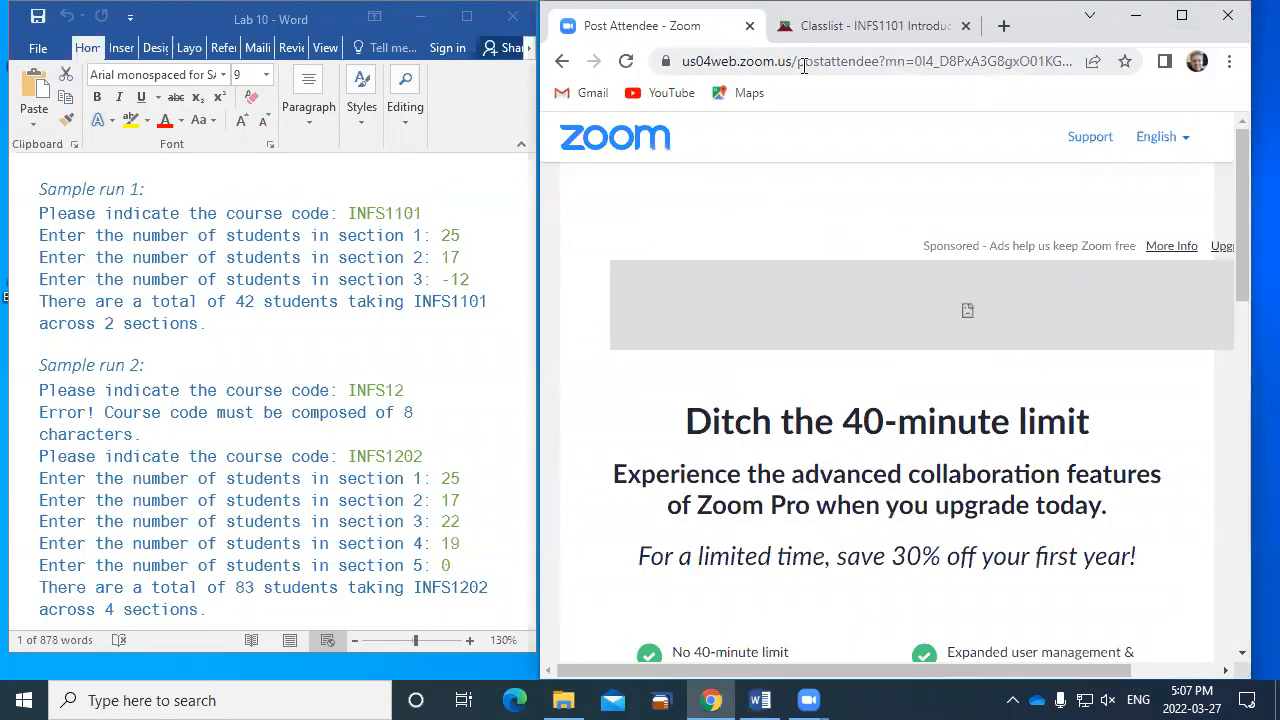
{"action": "left_click", "coordinate": [767, 63]}
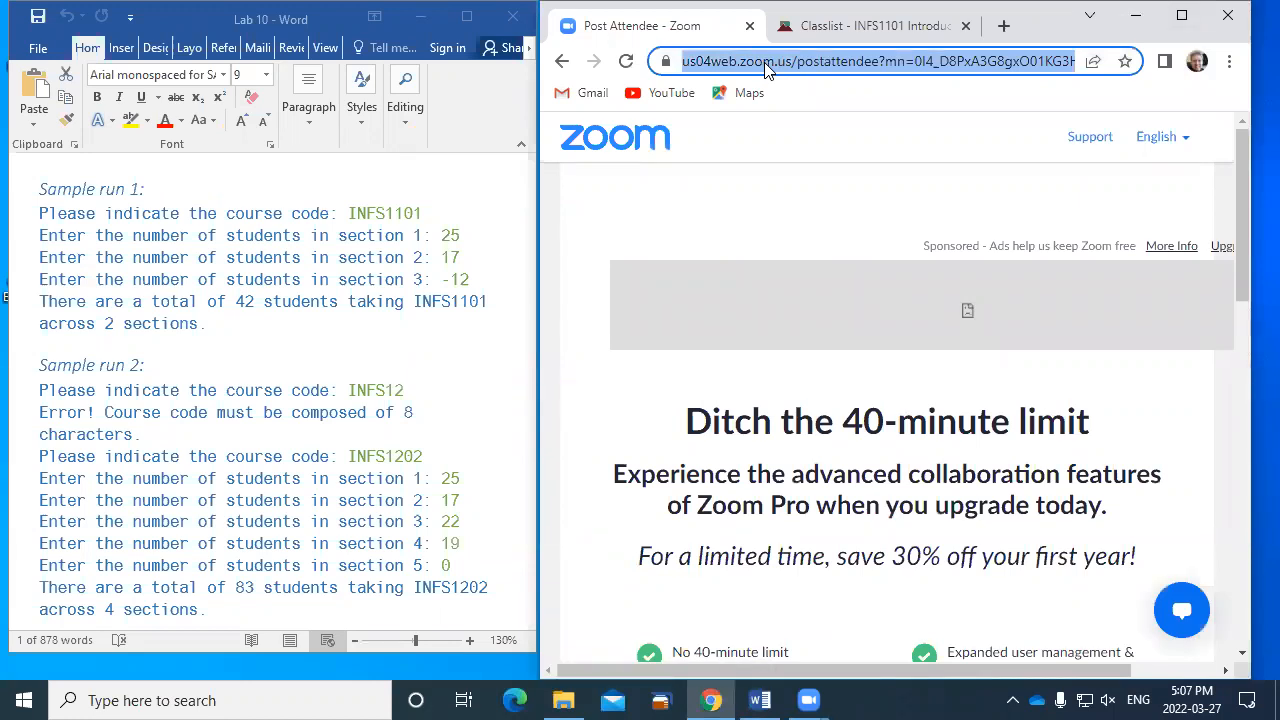
{"action": "type", "text": "d2l"}
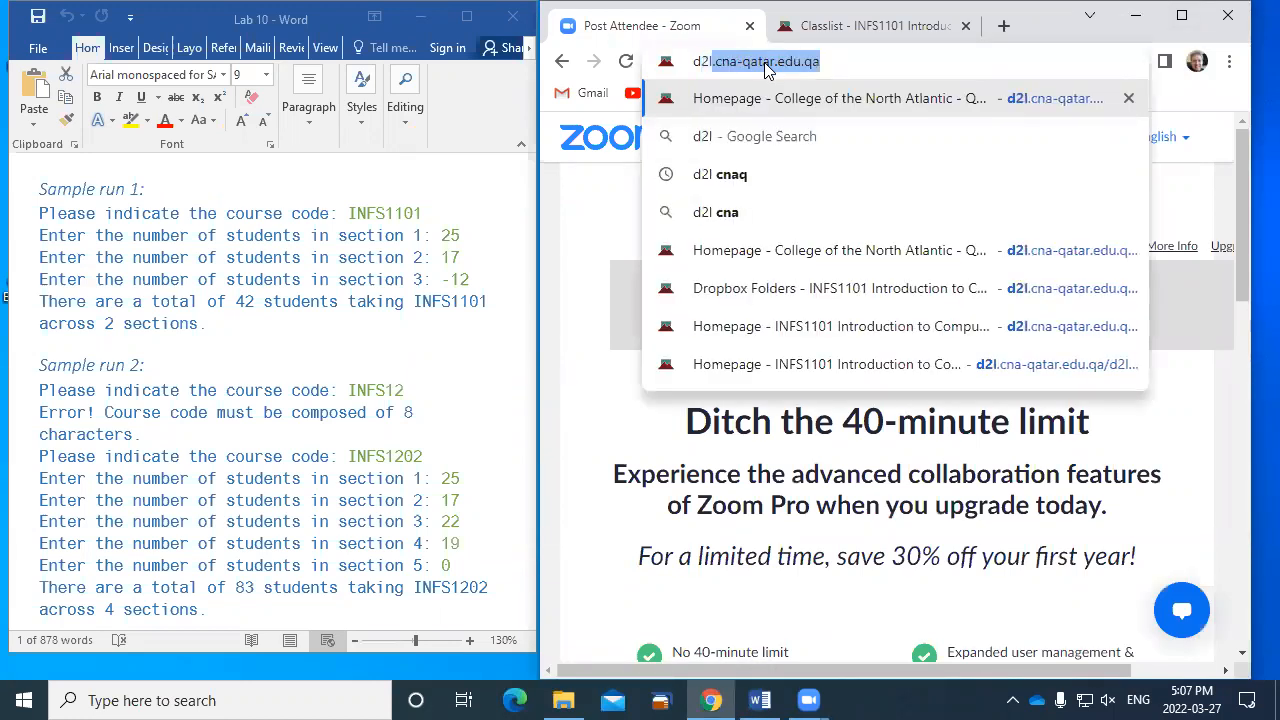
{"action": "key", "text": "BackSpace"}
{"action": "key", "text": "BackSpace"}
{"action": "key", "text": "BackSpace"}
{"action": "key", "text": "BackSpace"}
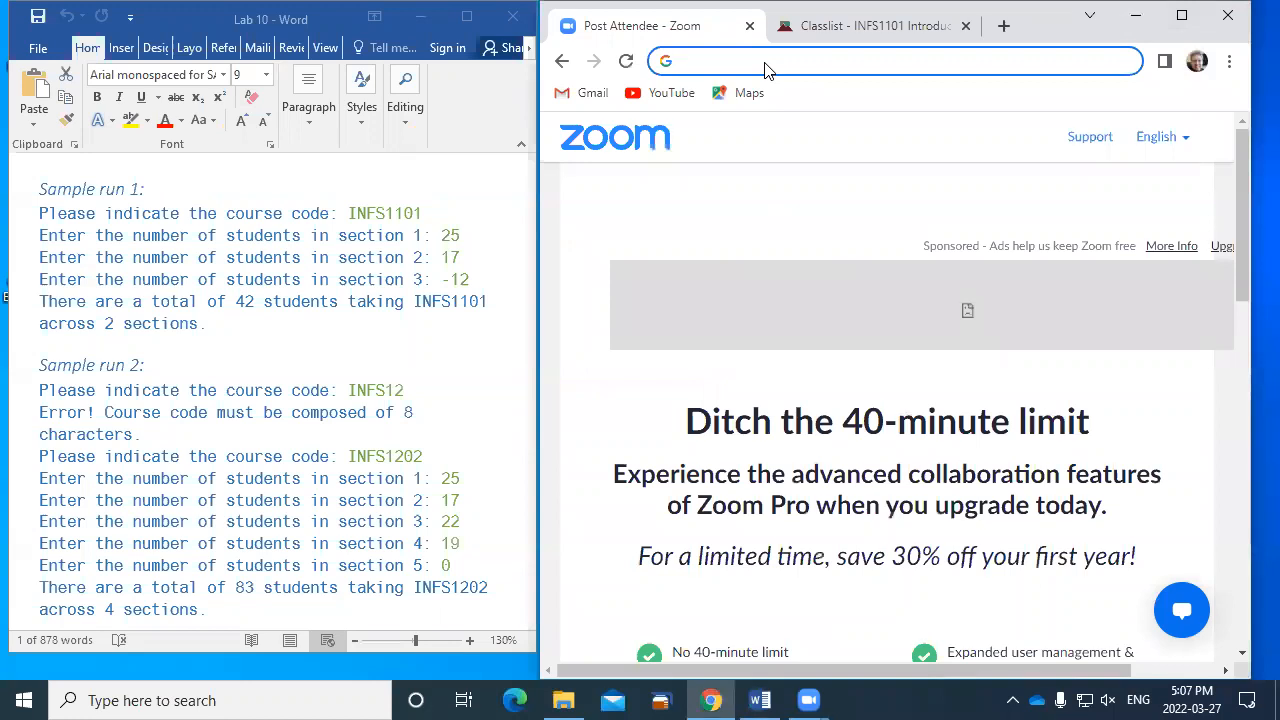
{"action": "type", "text": "draw.io"}
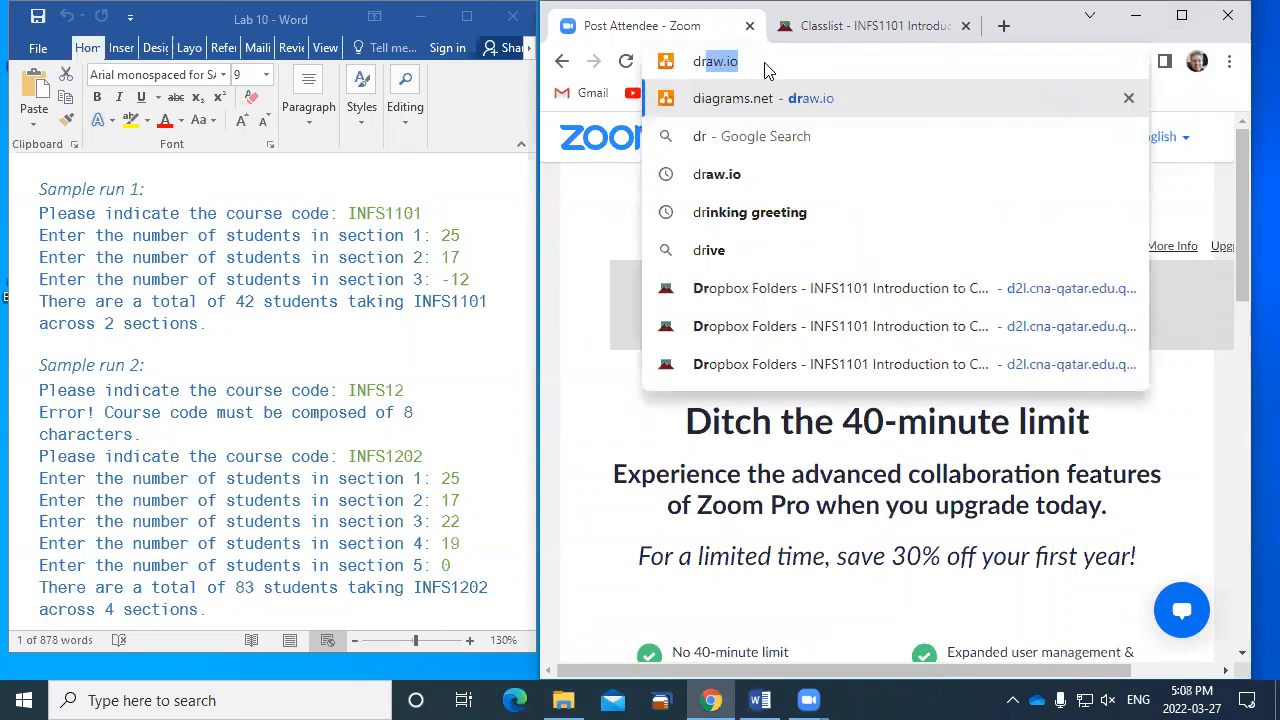
{"action": "left_click", "coordinate": [712, 112]}
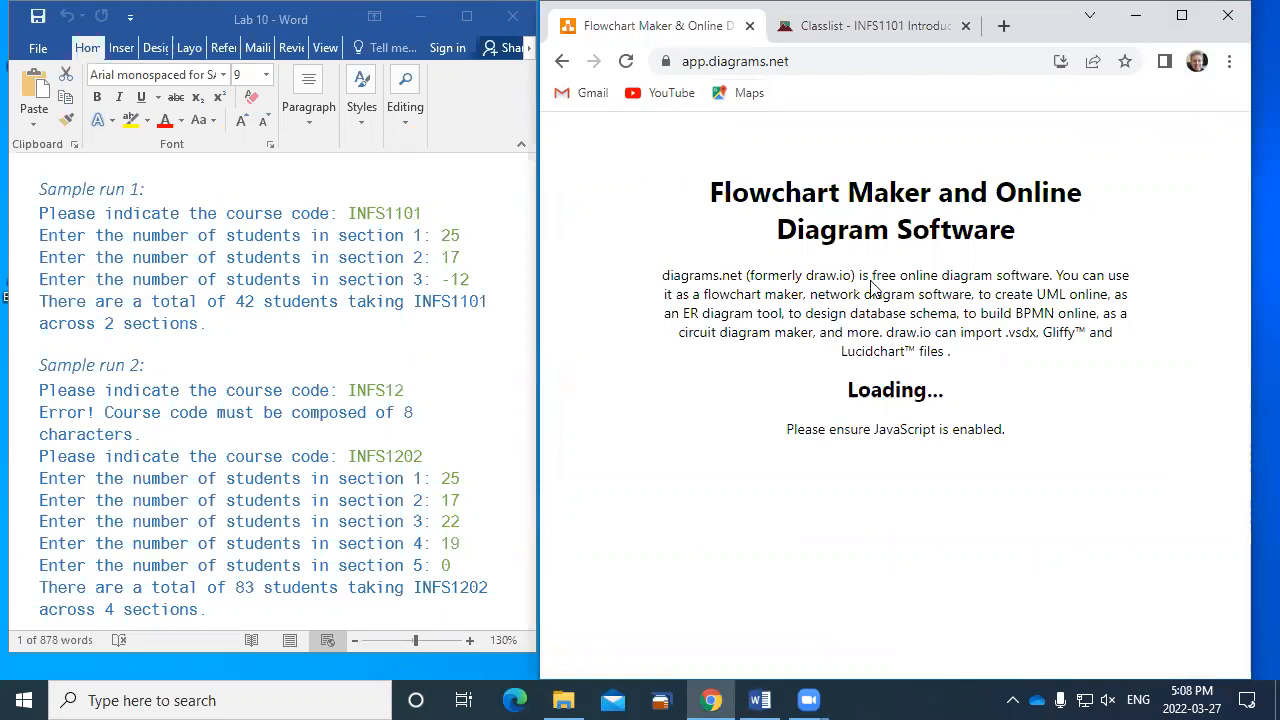
- Create a blank diagram named Lab10Exercise1 in the root folder, replacing the existing file
{"action": "left_click", "coordinate": [895, 334]}
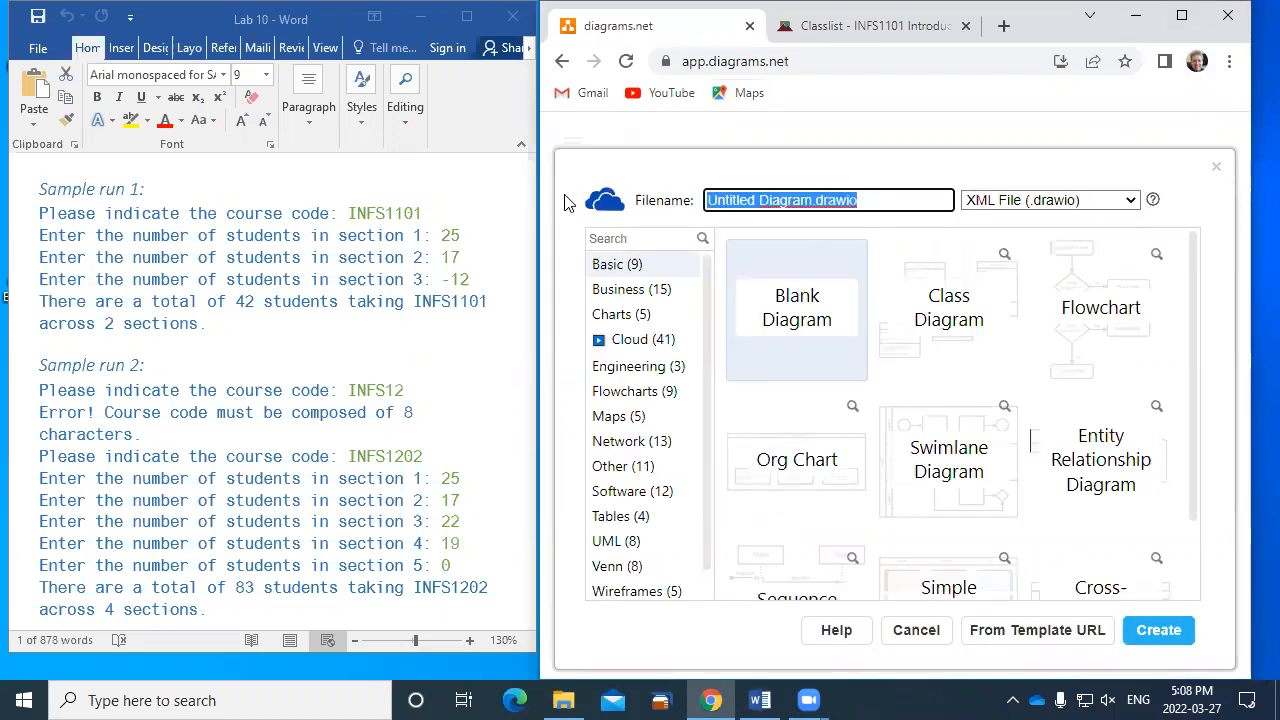
{"action": "type", "text": "Lab10"}
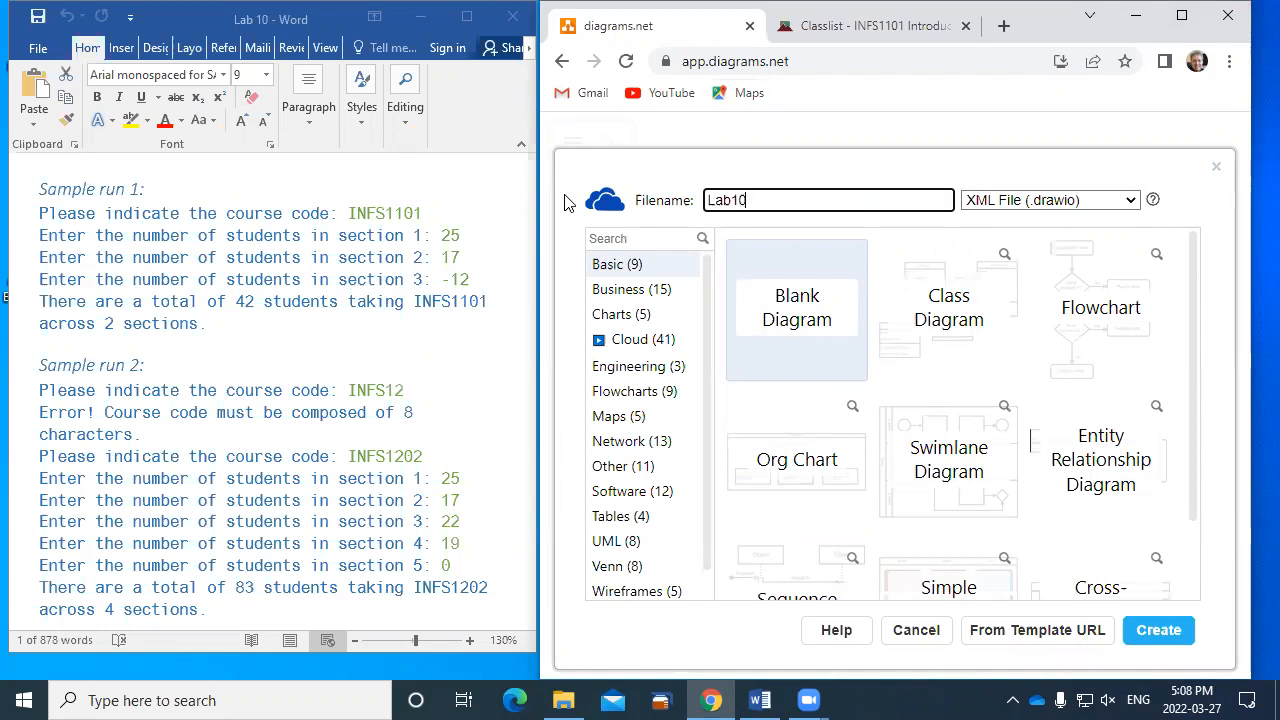
{"action": "type", "text": "Exercise1"}
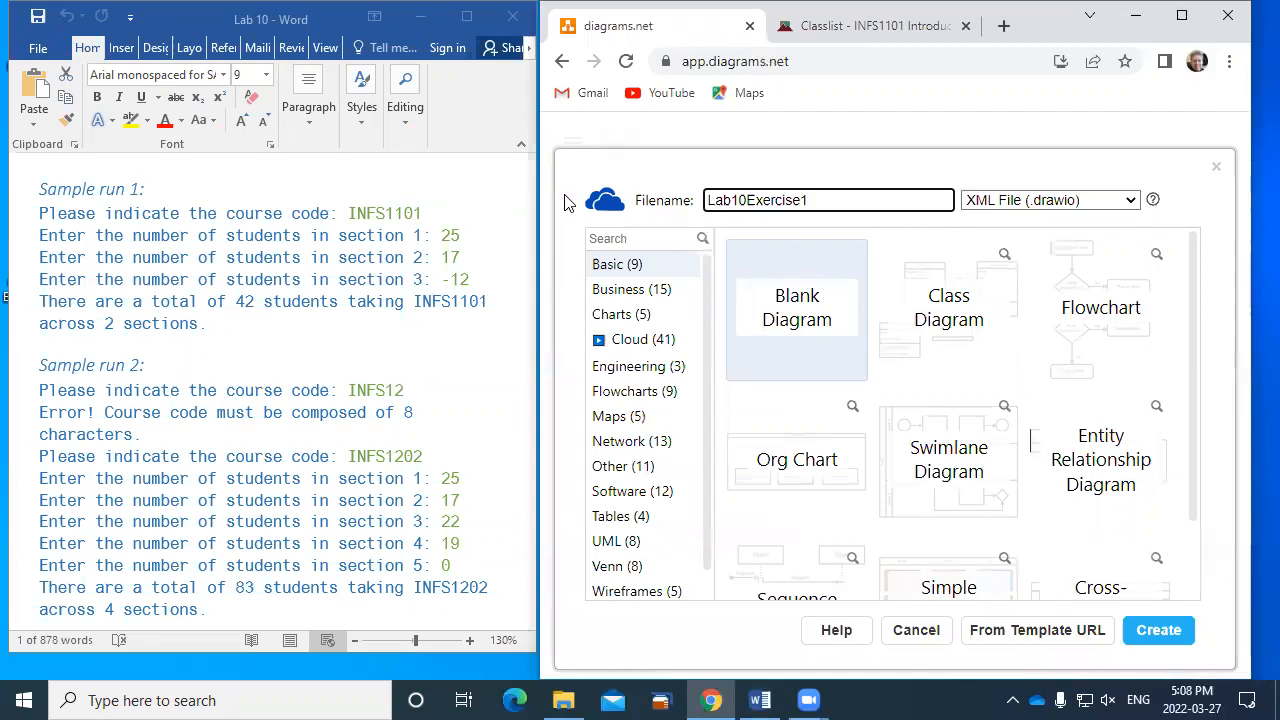
{"action": "left_click", "coordinate": [1155, 632]}
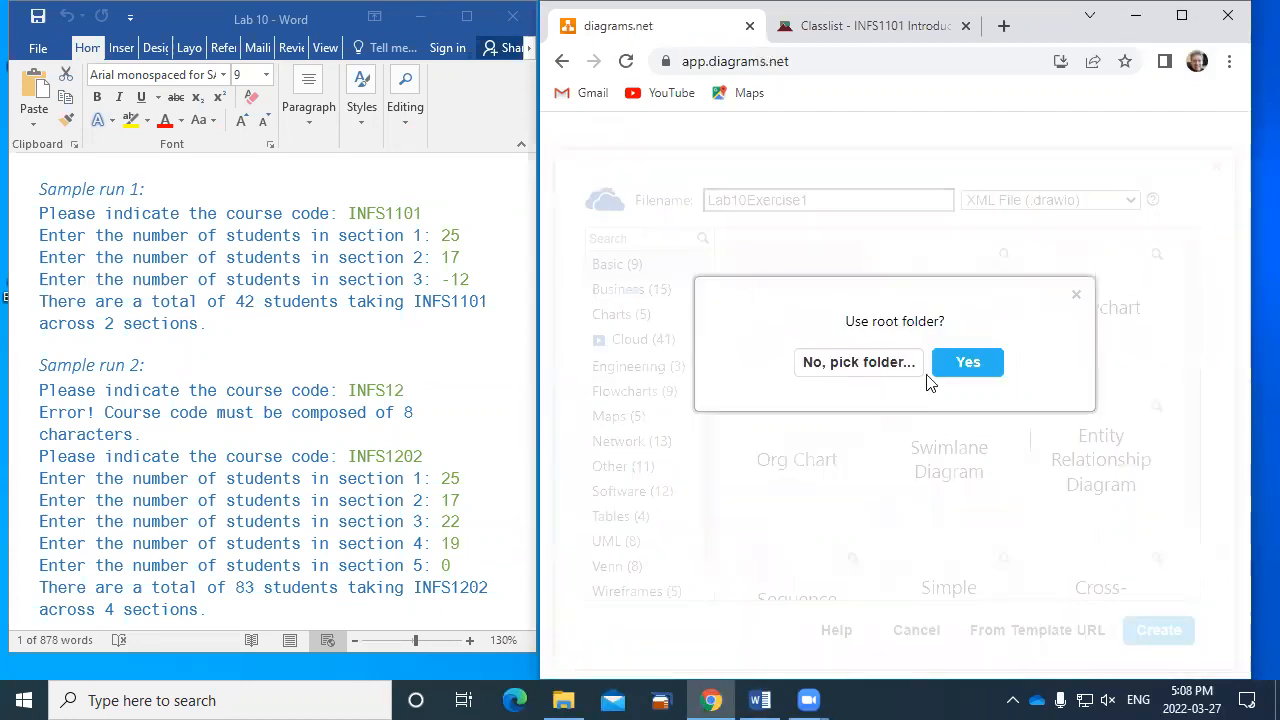
{"action": "left_click", "coordinate": [952, 366]}
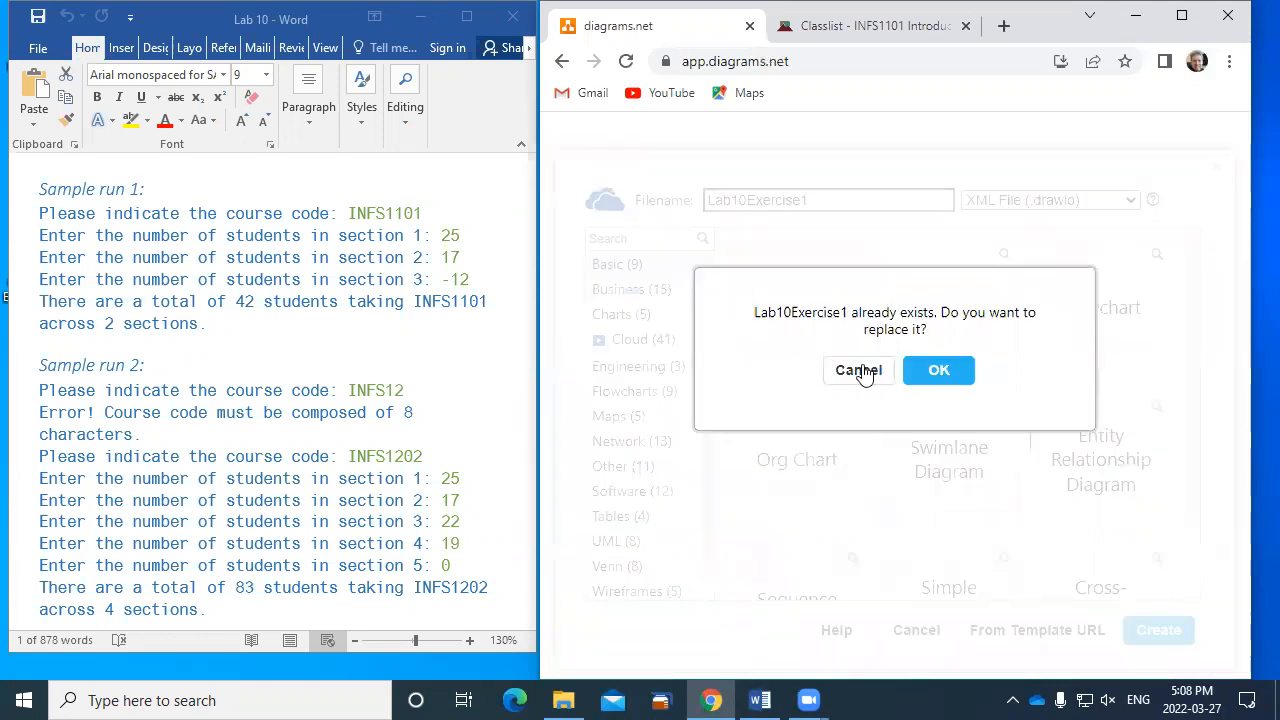
{"action": "left_click", "coordinate": [934, 371]}
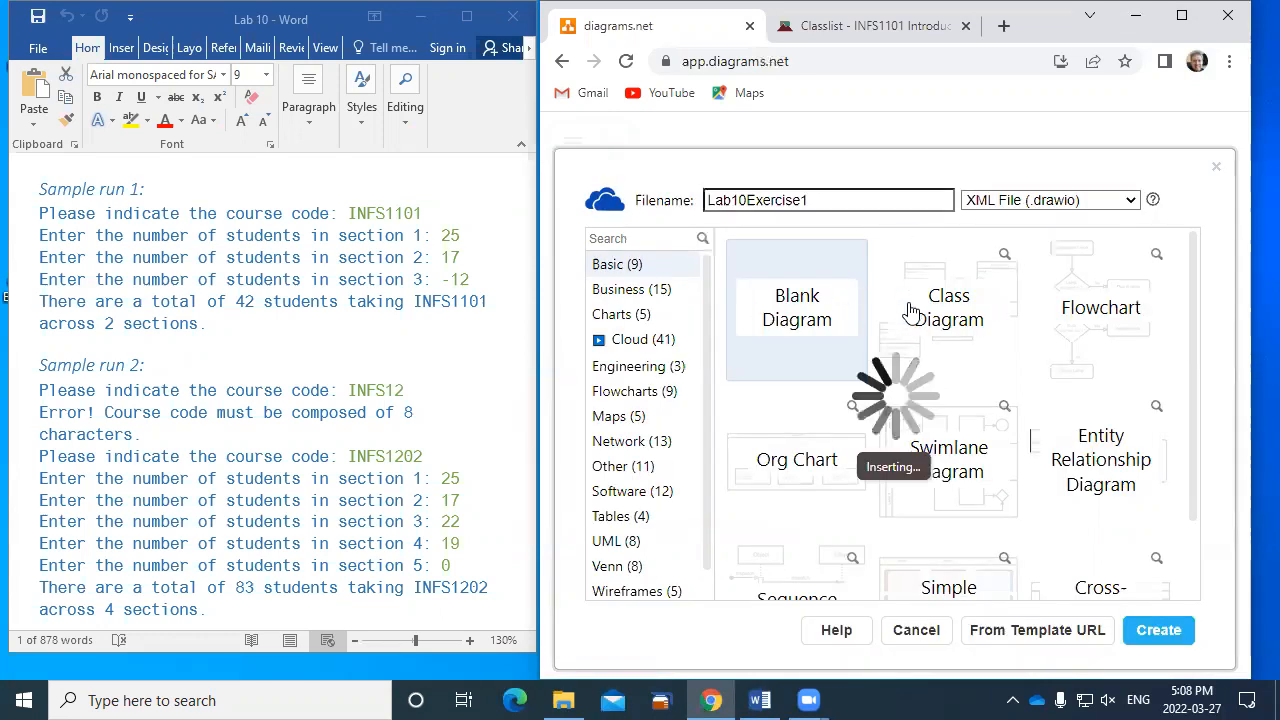
- Place a 160 by 100 pt ellipse at the top of the canvas as the flowchart's start shape
{"action": "left_click_drag", "start_coordinate": [574, 323], "coordinate": [847, 121]}
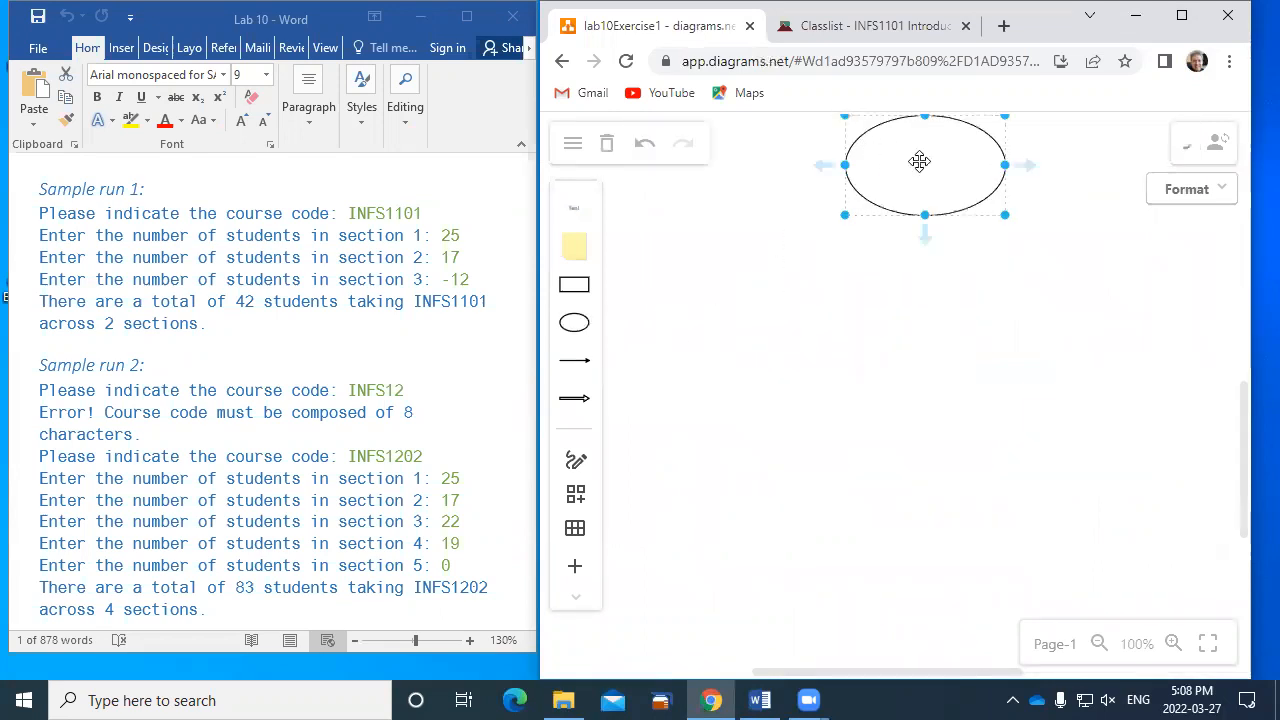
{"action": "left_click", "coordinate": [1208, 183]}
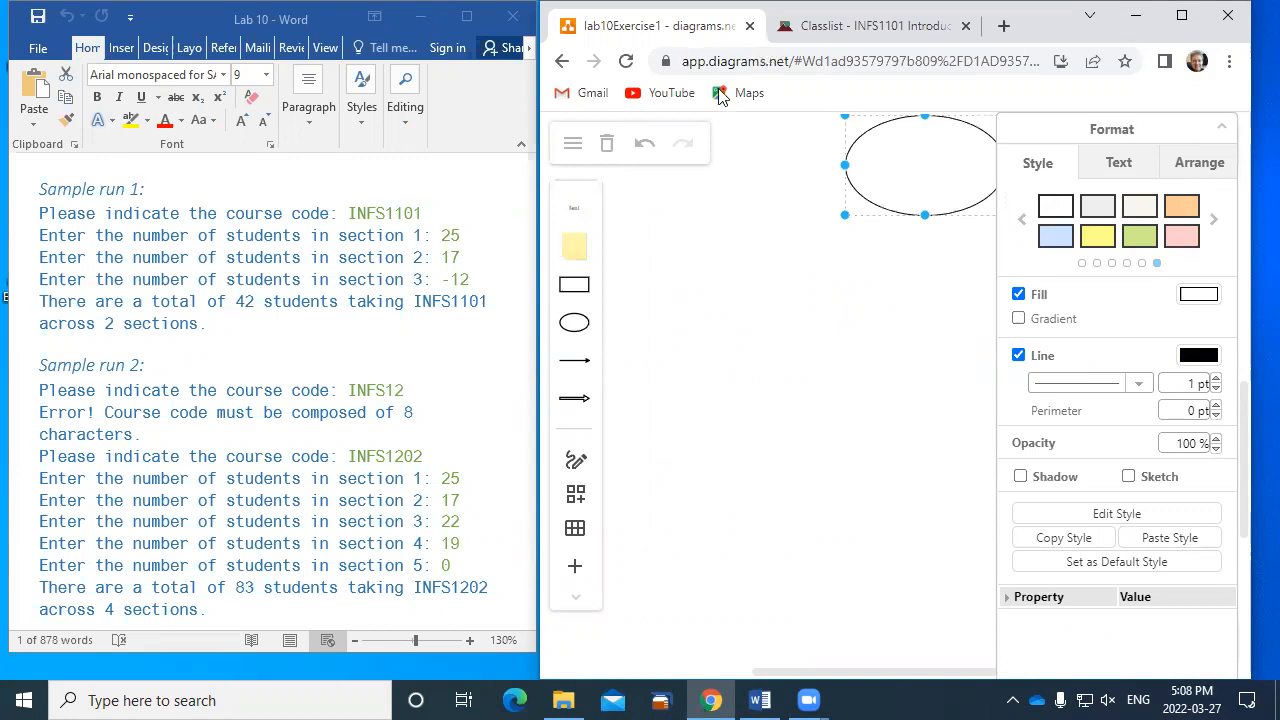
{"action": "left_click", "coordinate": [1137, 164]}
{"action": "left_click", "coordinate": [1189, 163]}
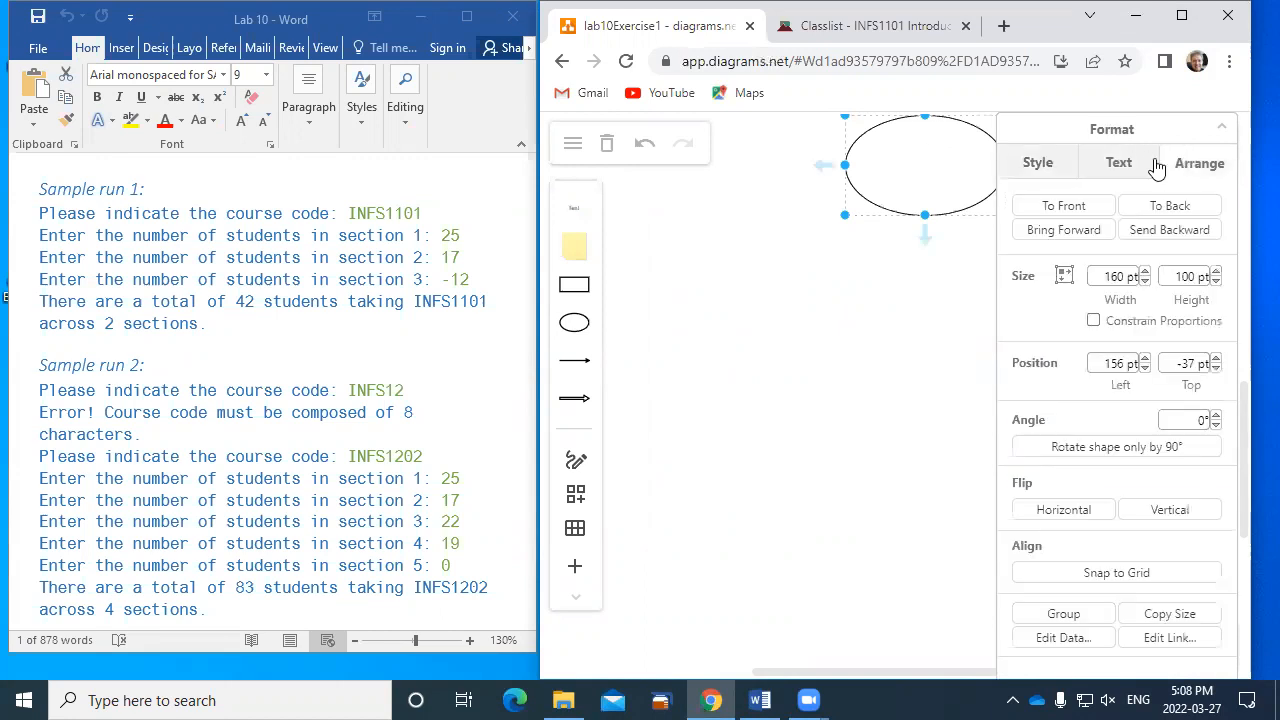
{"action": "left_click", "coordinate": [1218, 136]}
{"action": "left_click_drag", "start_coordinate": [920, 163], "coordinate": [930, 172]}
- Label the ellipse "Start Lab10Ex1" and shrink it to fit its text more closely
{"action": "mouse_move", "coordinate": [933, 183]}
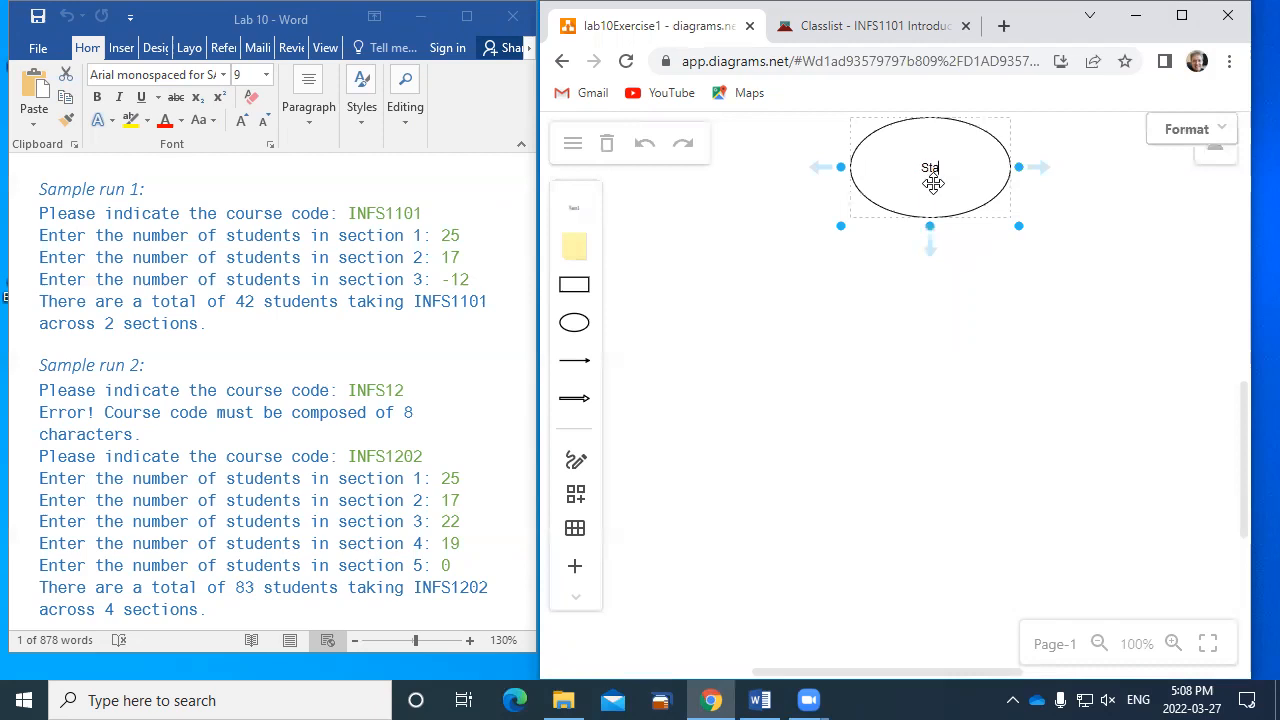
{"action": "type", "text": "Lba"}
{"action": "key", "text": "BackSpace"}
{"action": "key", "text": "BackSpace"}
{"action": "type", "text": "ab10Ex2"}
{"action": "key", "text": "BackSpace"}
{"action": "type", "text": "1"}
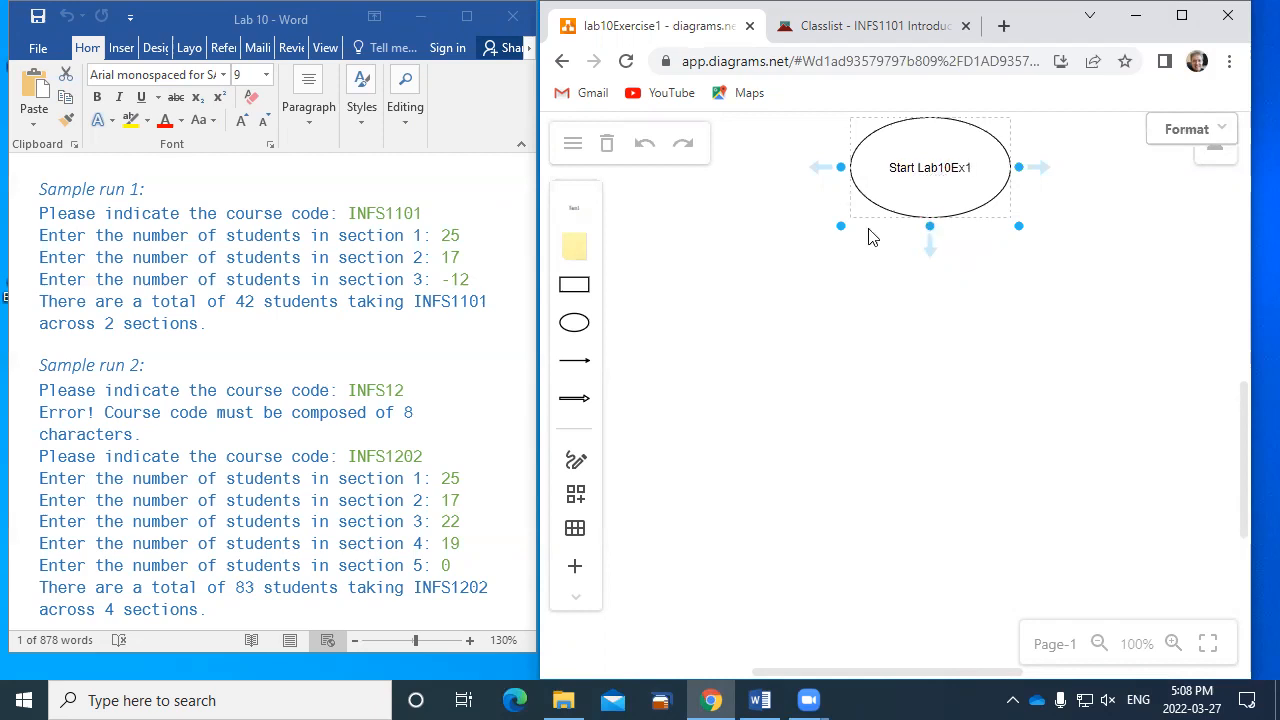
{"action": "left_click_drag", "start_coordinate": [841, 226], "coordinate": [874, 174]}
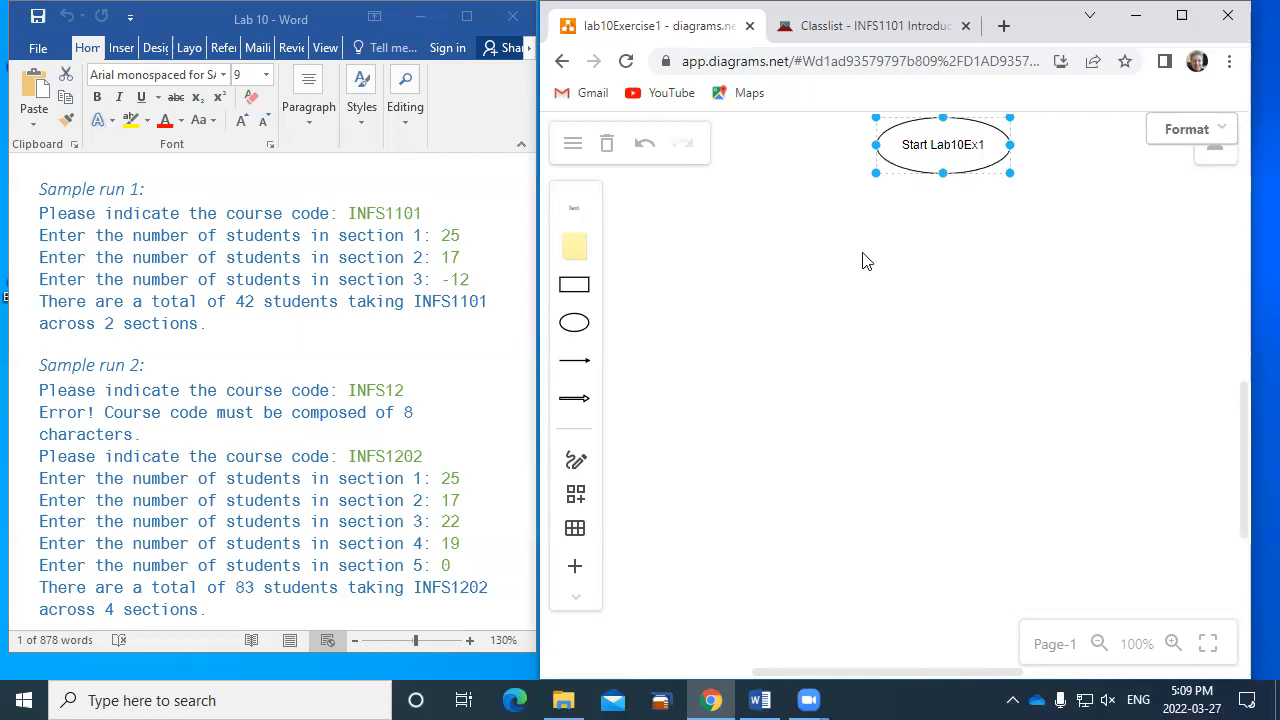
- Add a parallelogram connected below the start ellipse and label it "get courseCode"
{"action": "mouse_move", "coordinate": [953, 202]}
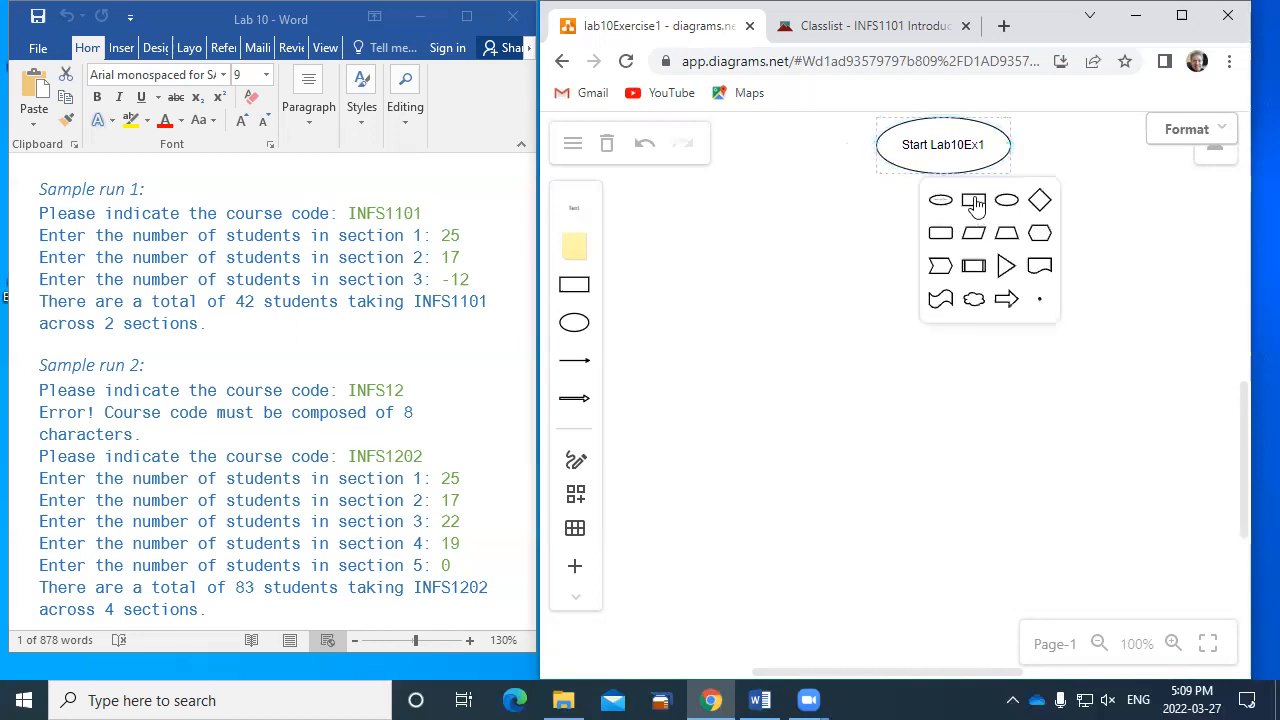
{"action": "left_click", "coordinate": [975, 237]}
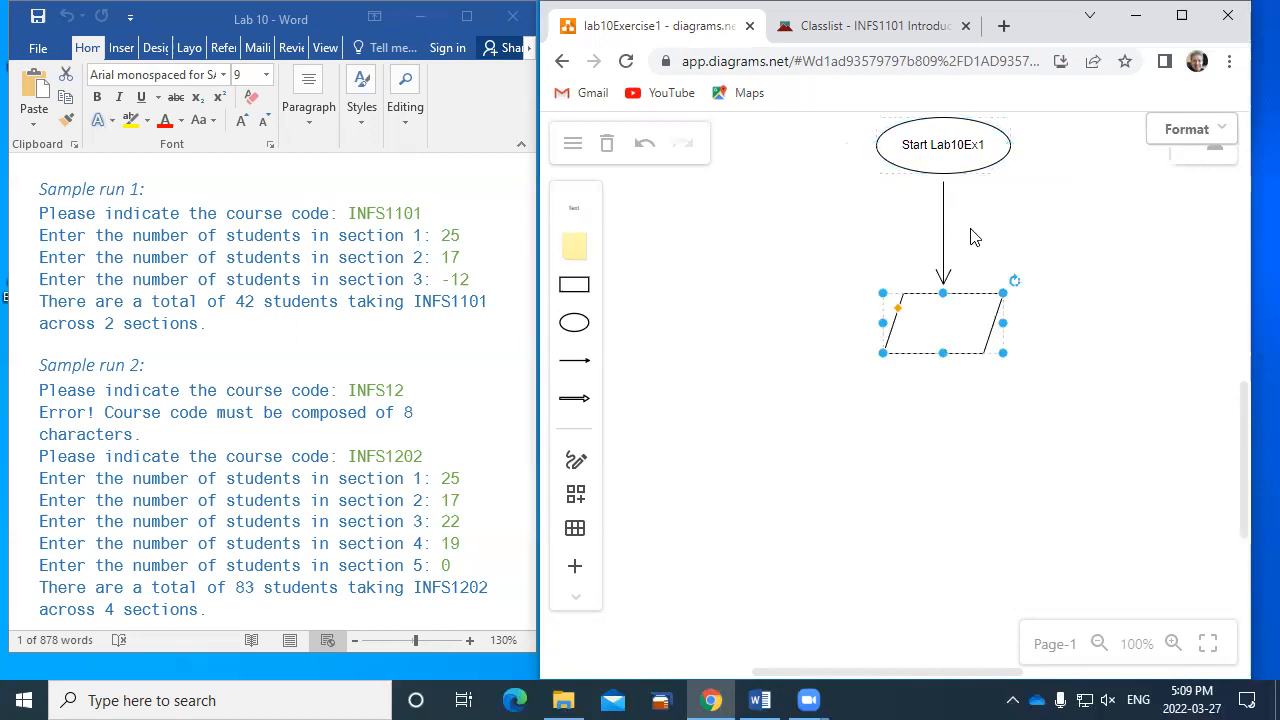
{"action": "double_click", "coordinate": [950, 333]}
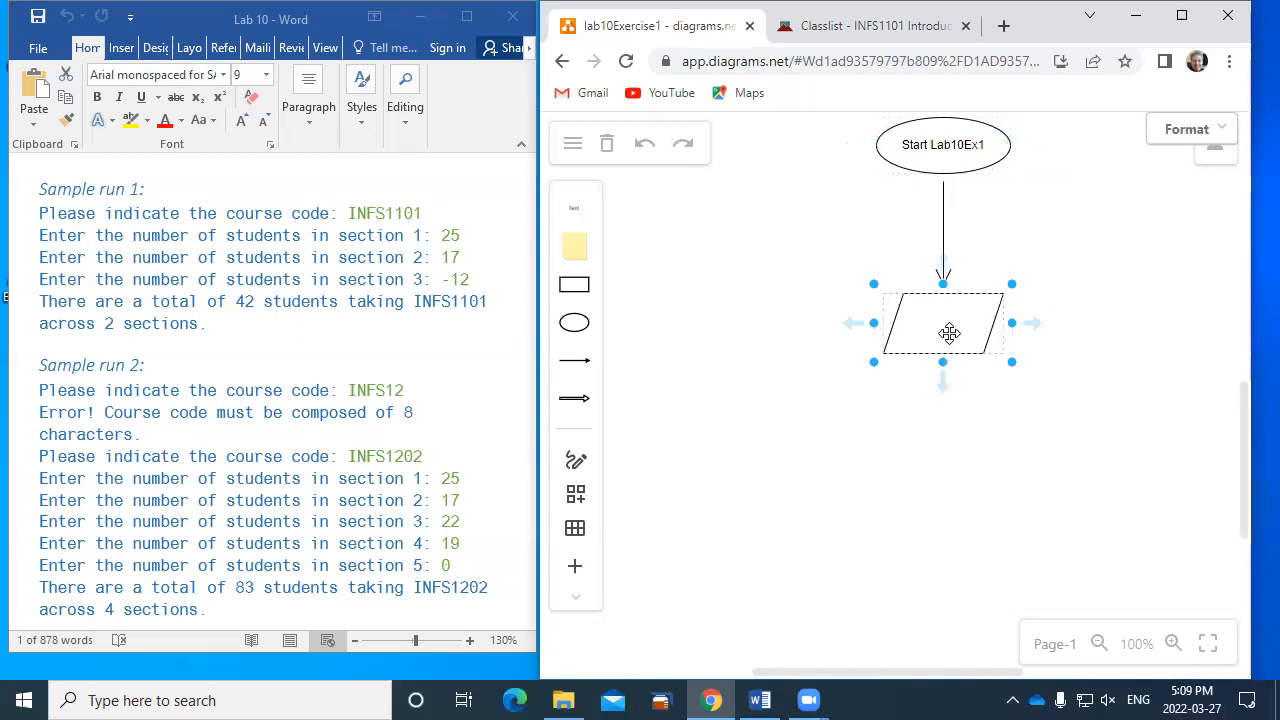
{"action": "type", "text": "get coursecode"}
{"action": "left_click", "coordinate": [922, 382]}
{"action": "double_click", "coordinate": [959, 320]}
{"action": "left_click", "coordinate": [968, 328]}
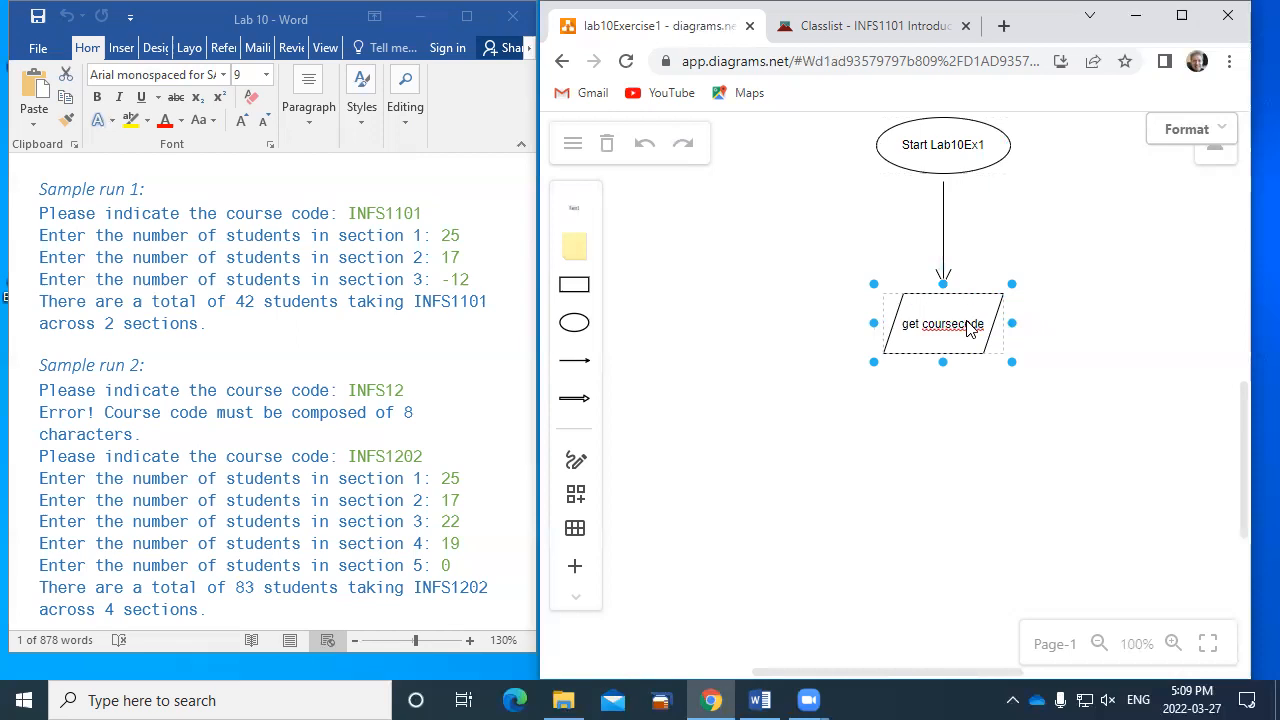
{"action": "key", "text": "BackSpace"}
{"action": "type", "text": "C"}
{"action": "key", "text": "Escape"}
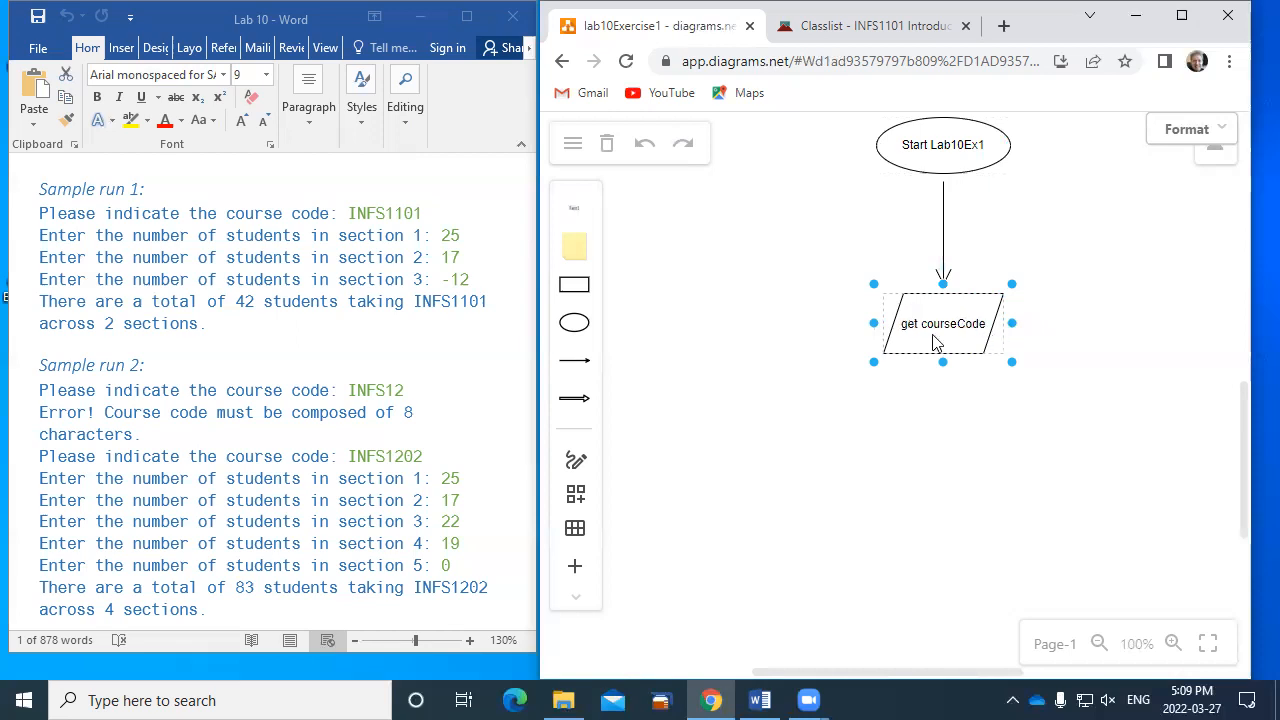
- Flatten the "get courseCode" parallelogram to about one text line high and move it up close beneath the start ellipse
{"action": "left_click_drag", "start_coordinate": [937, 358], "coordinate": [950, 276]}
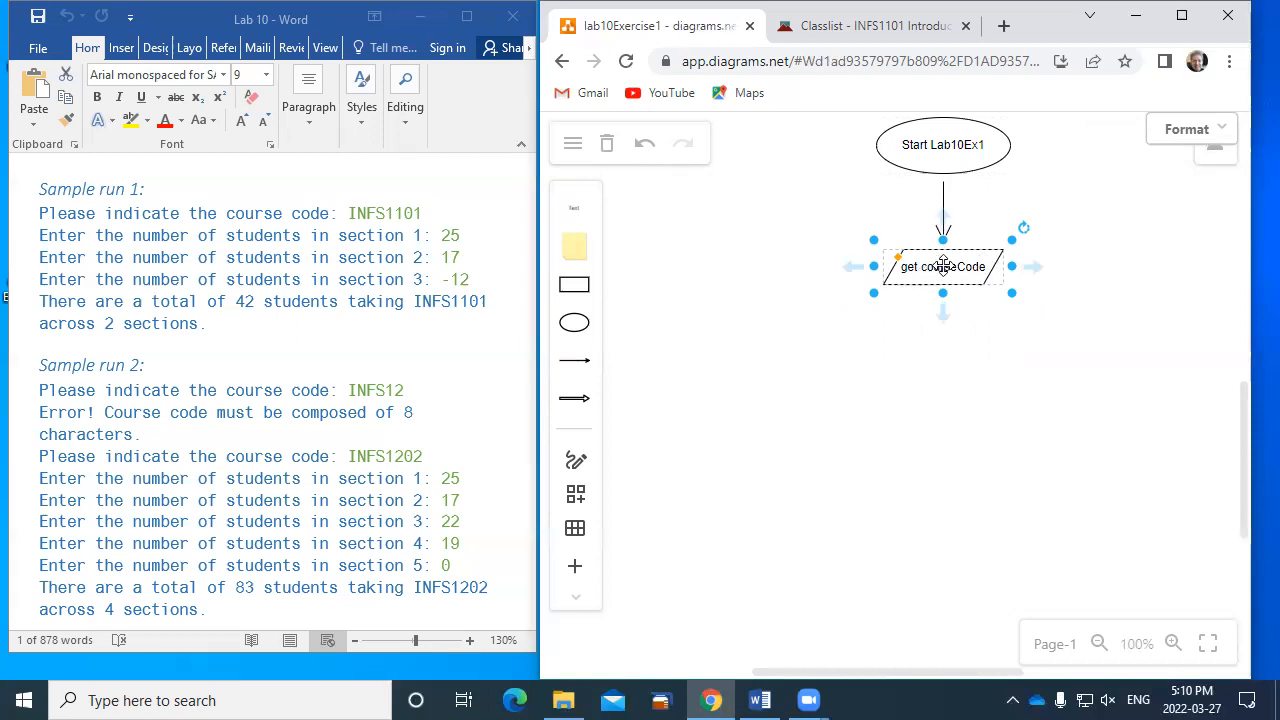
{"action": "left_click_drag", "start_coordinate": [940, 291], "coordinate": [942, 279]}
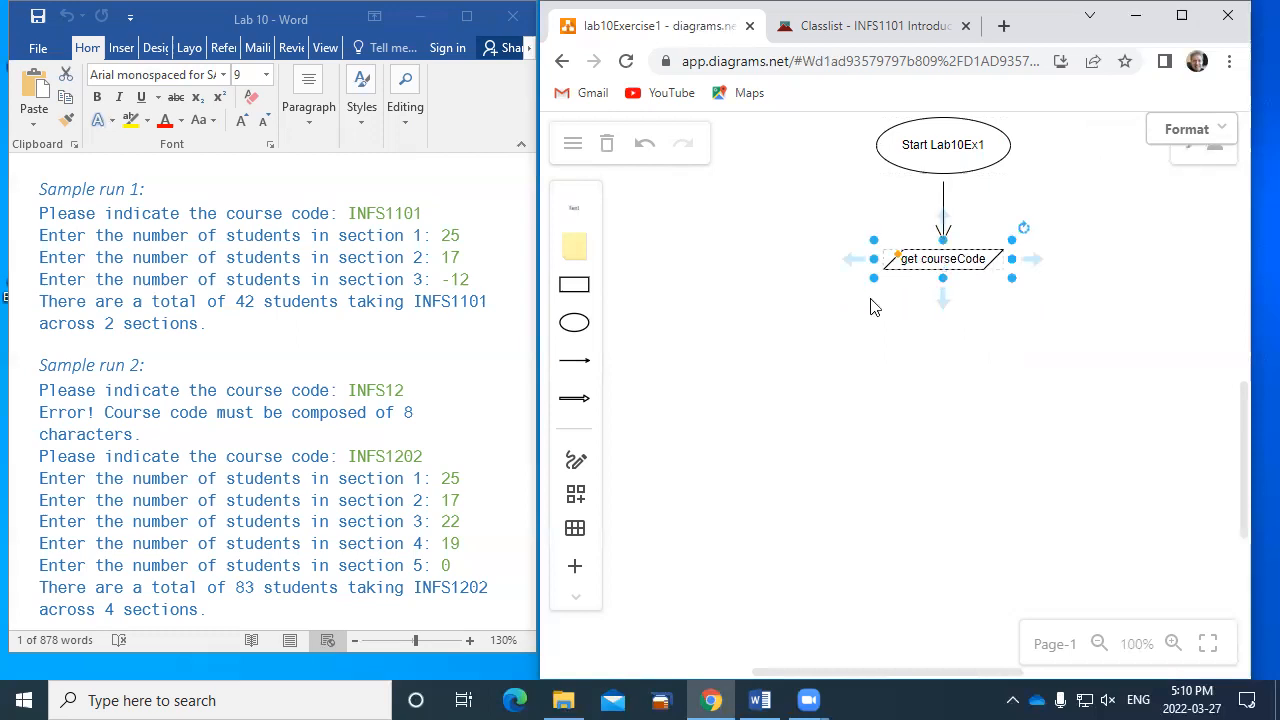
{"action": "left_click_drag", "start_coordinate": [949, 258], "coordinate": [947, 217]}
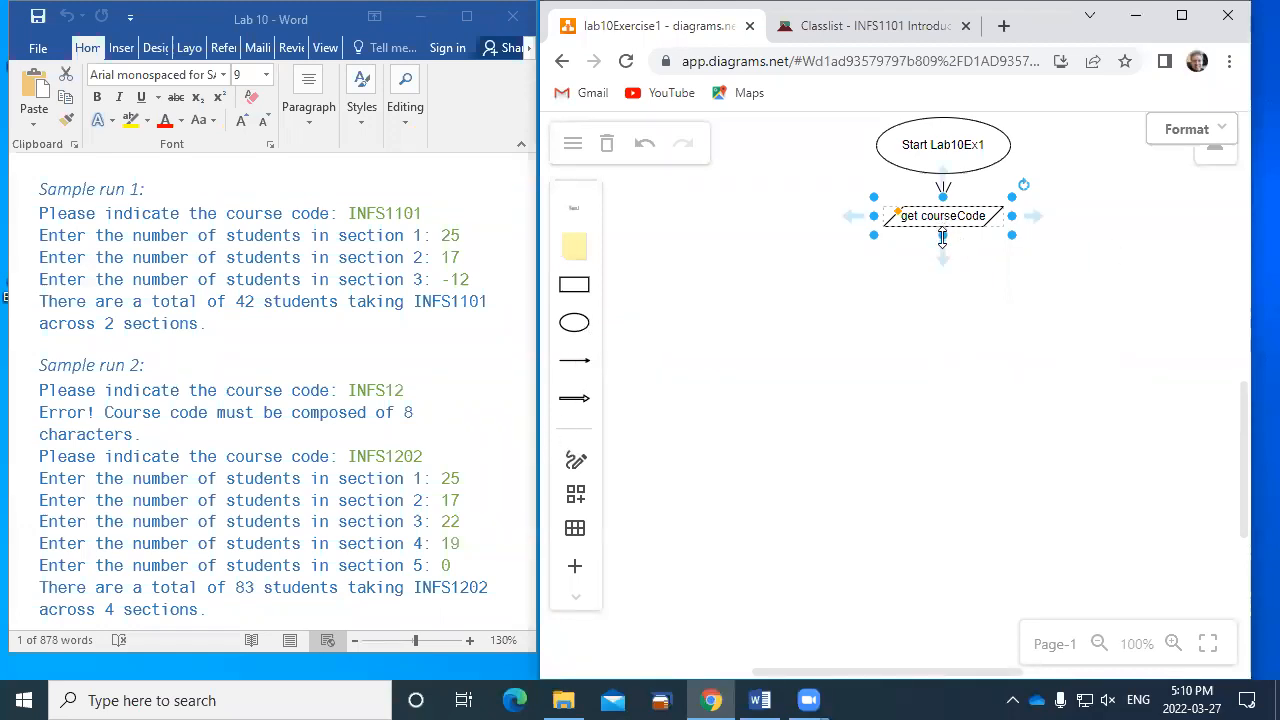
- Add a connected decision diamond below "get courseCode" and move it up close beneath that shape
{"action": "mouse_move", "coordinate": [945, 254]}
{"action": "left_click", "coordinate": [997, 300]}
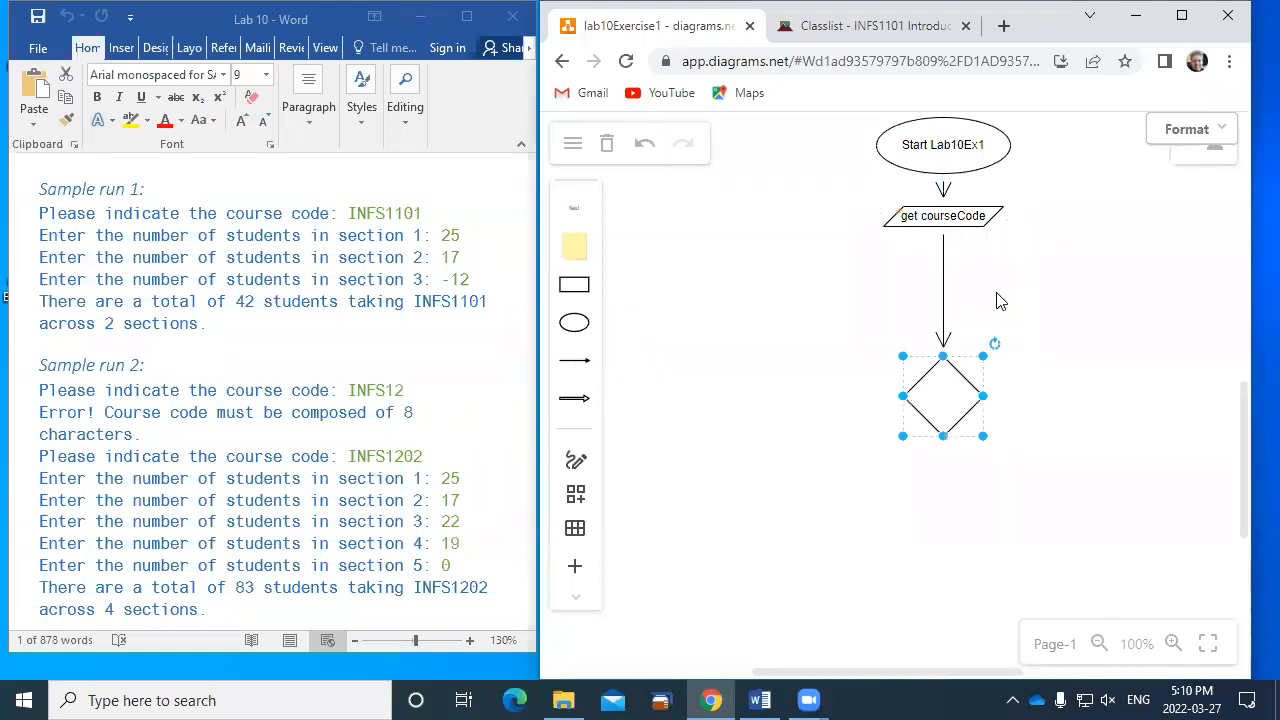
{"action": "left_click_drag", "start_coordinate": [940, 386], "coordinate": [950, 291]}
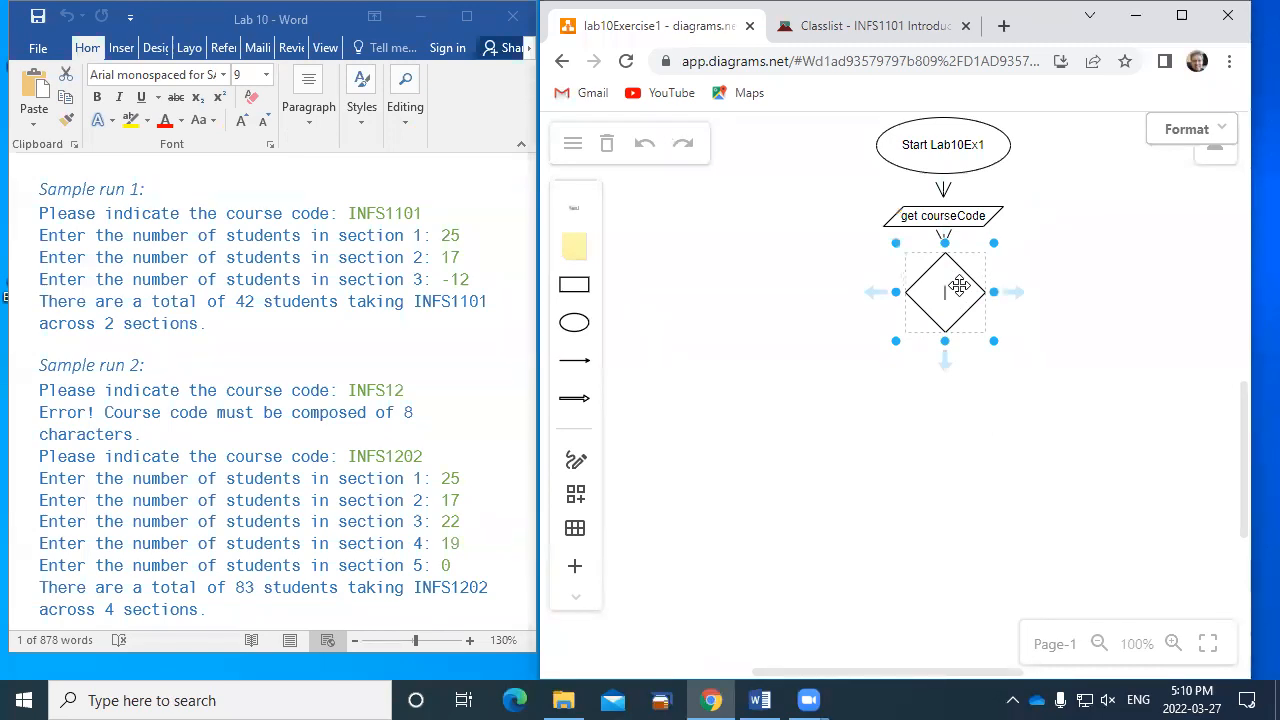
- Label the decision diamond "courseCode len = 8" and resize it into a wide, flat shape around the text
{"action": "type", "text": "courseCode"}
{"action": "key", "text": "Return"}
{"action": "type", "text": "len = 8"}
{"action": "left_click_drag", "start_coordinate": [948, 342], "coordinate": [927, 292]}
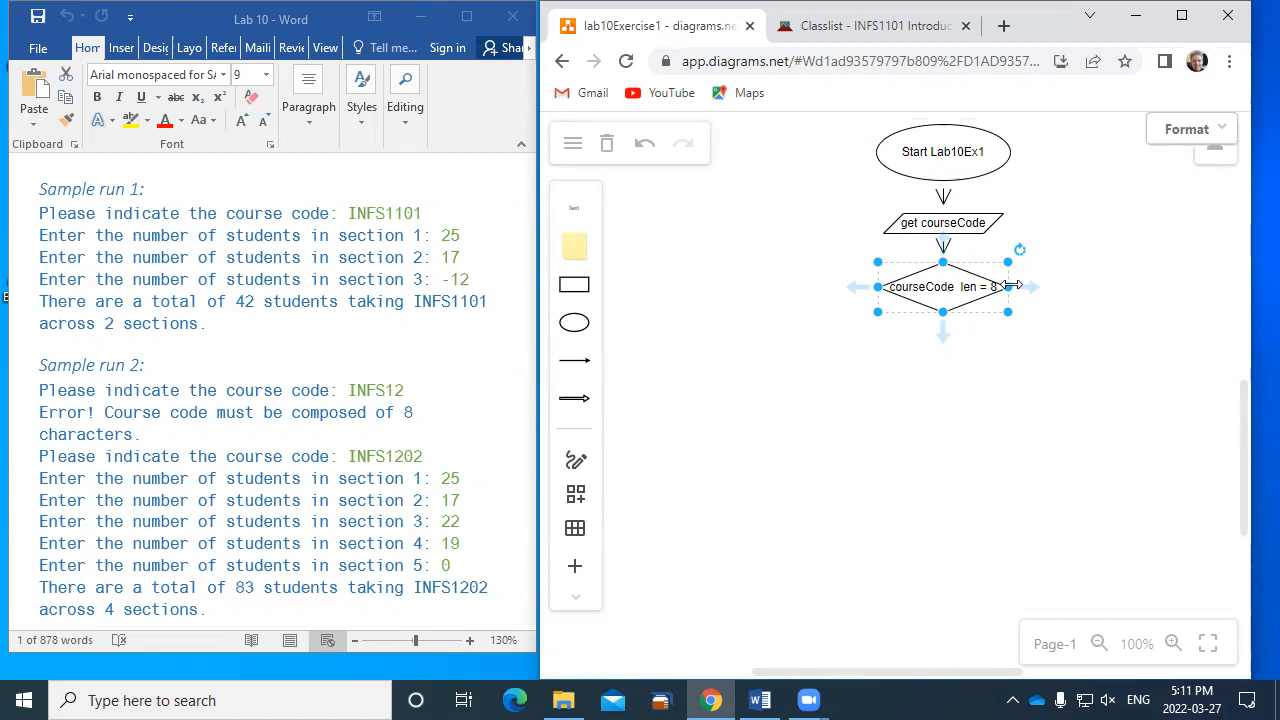
- Draw a line arrow from the right corner of the decision diamond back to the "get courseCode" parallelogram
{"action": "left_click", "coordinate": [576, 372]}
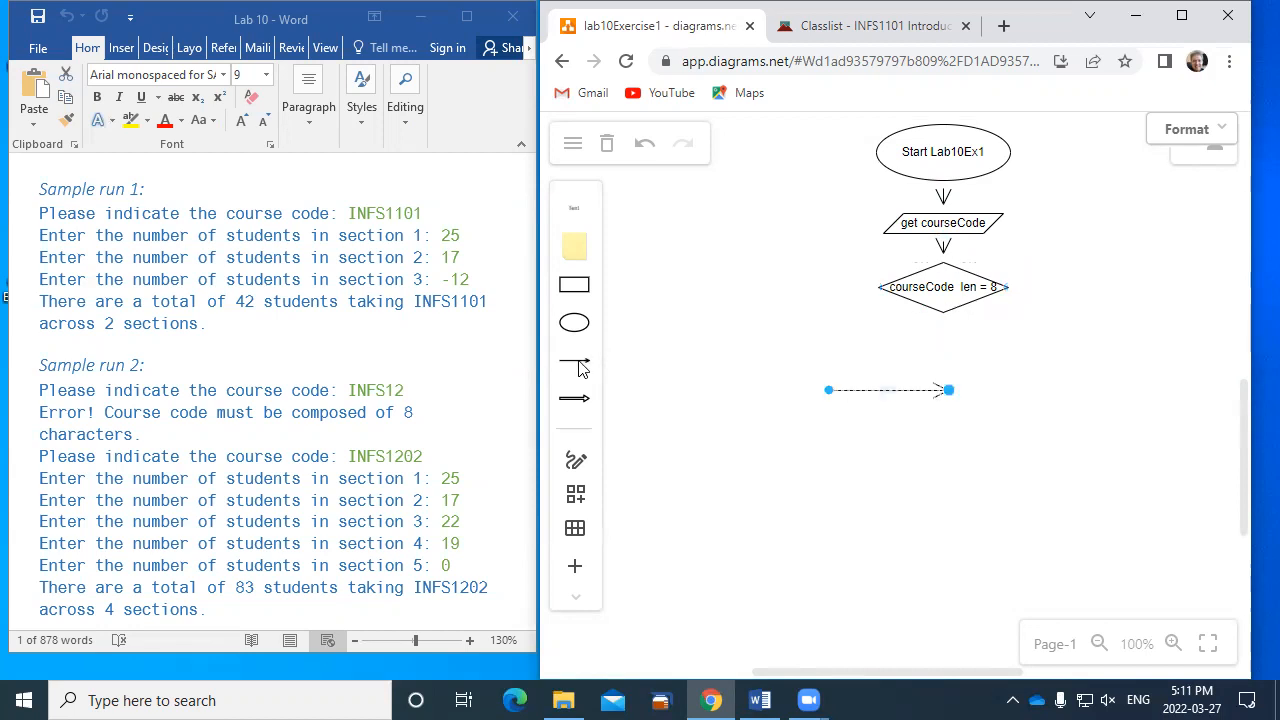
{"action": "left_click_drag", "start_coordinate": [830, 392], "coordinate": [1010, 292]}
{"action": "left_click_drag", "start_coordinate": [949, 390], "coordinate": [1027, 243]}
{"action": "left_click", "coordinate": [730, 229]}
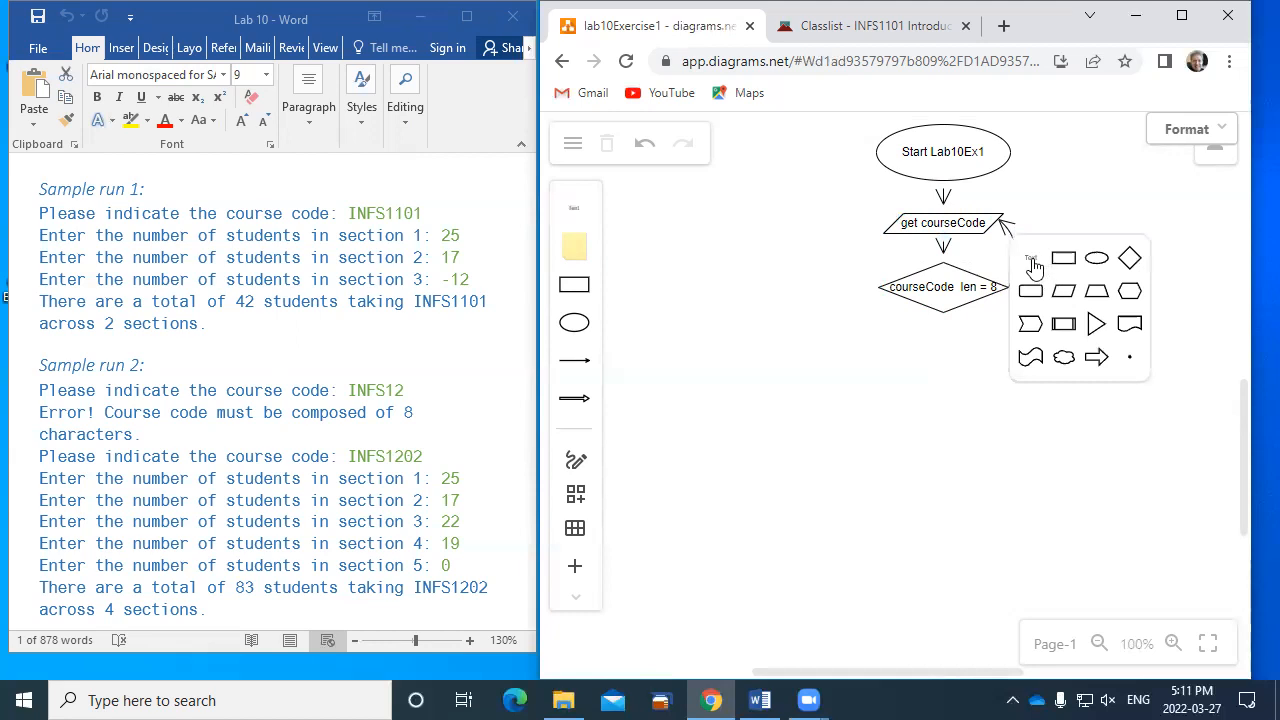
- Add the text label "false" beside the curved arrow that returns to the "get courseCode" parallelogram
{"action": "left_click", "coordinate": [1033, 265]}
{"action": "type", "text": "false"}
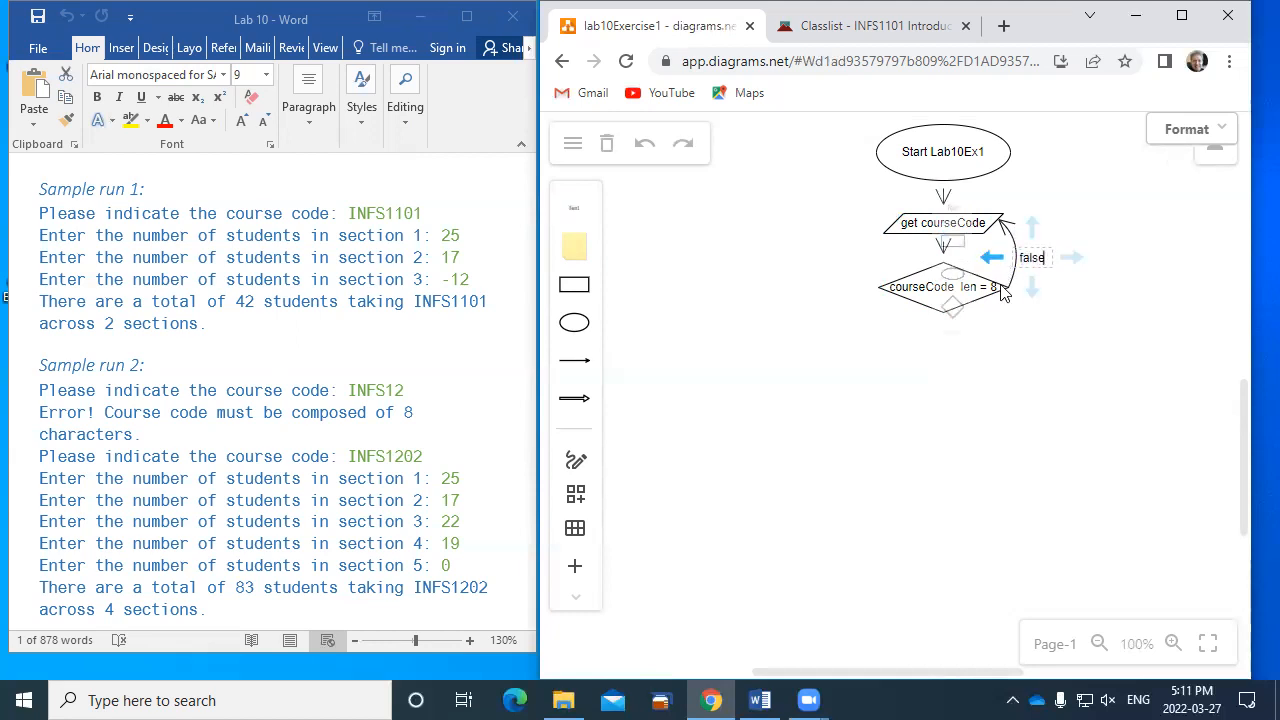
{"action": "left_click", "coordinate": [956, 360]}
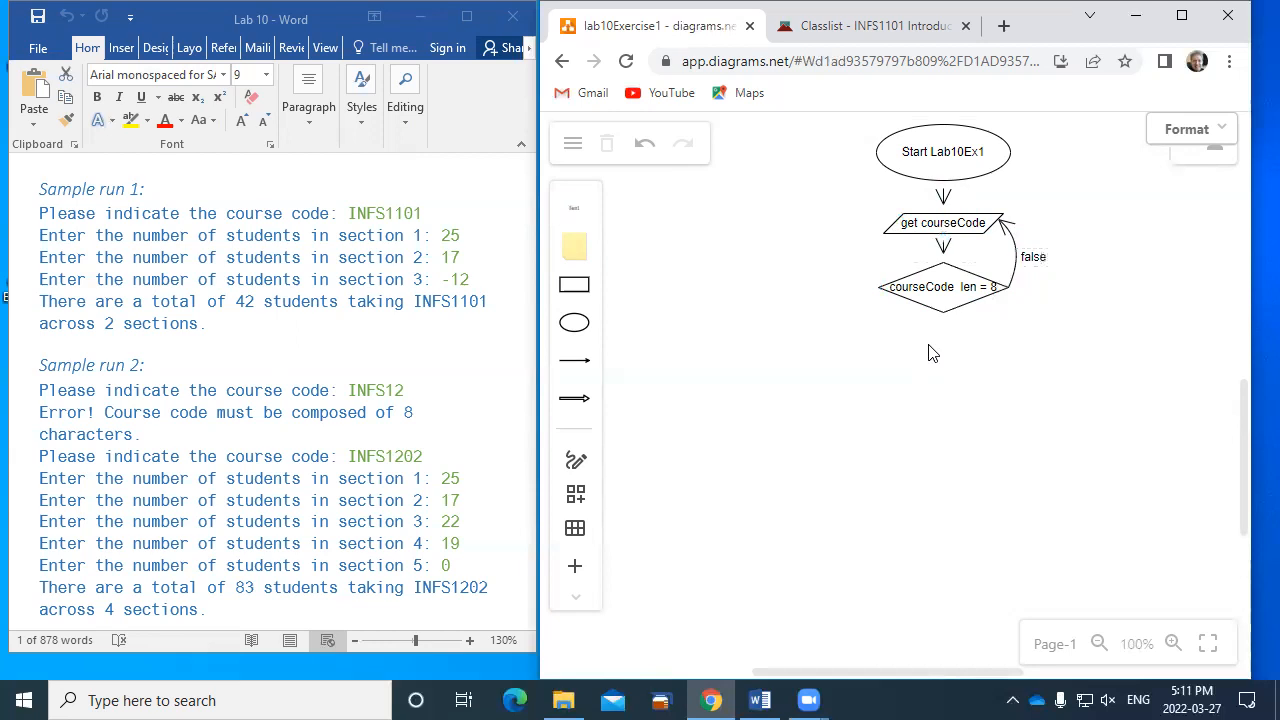
{"action": "mouse_move", "coordinate": [937, 298]}
{"action": "mouse_move", "coordinate": [945, 326]}
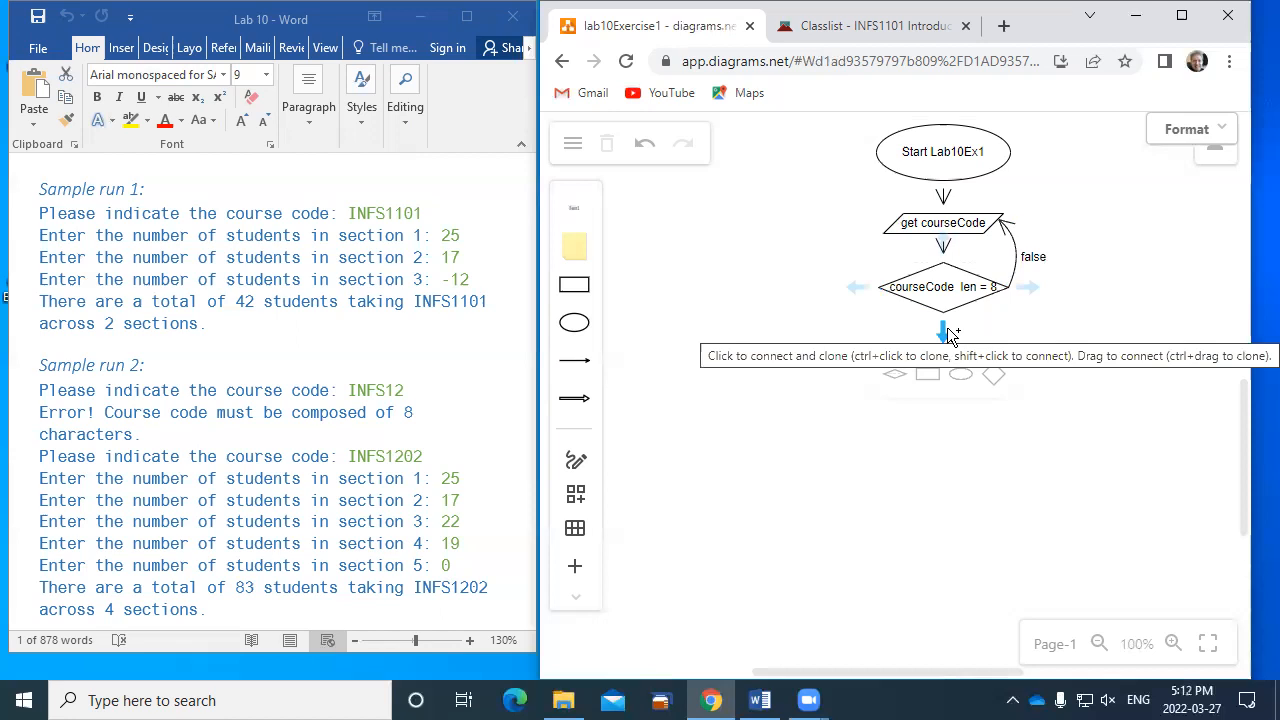
{"action": "left_click", "coordinate": [991, 373]}
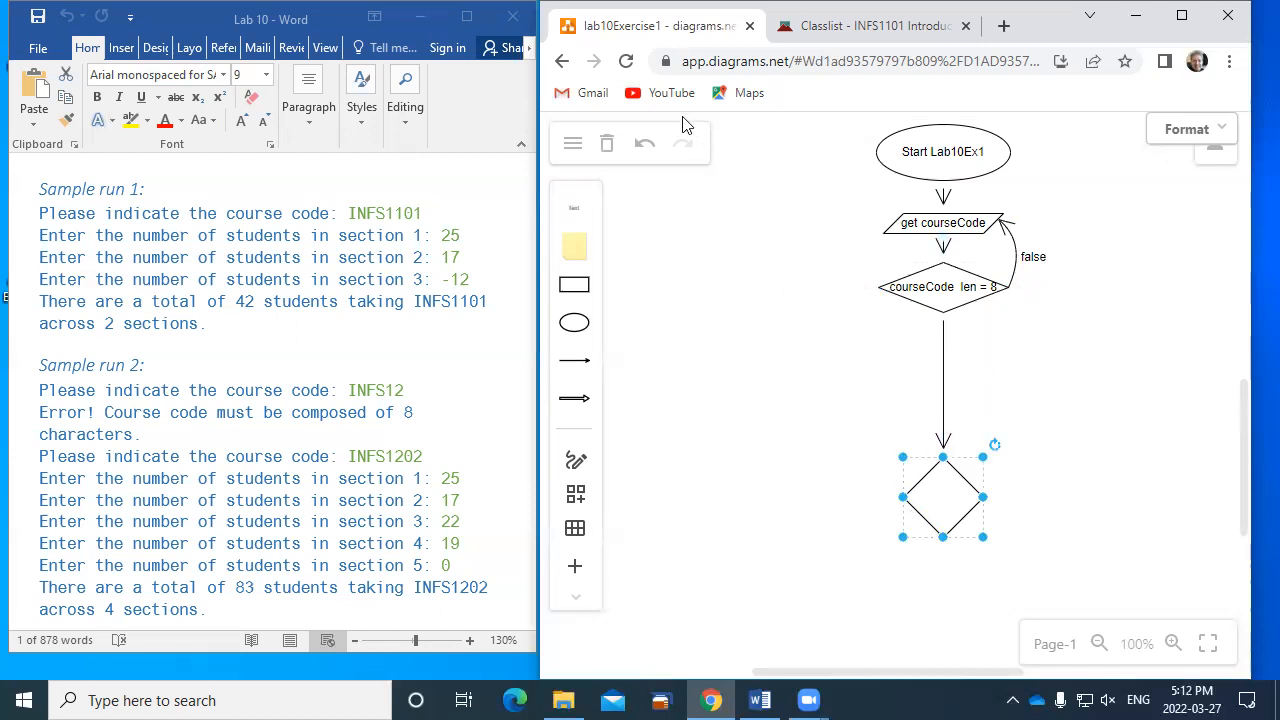
{"action": "left_click", "coordinate": [645, 150]}
- Add a connected parallelogram labelled "get studentsNum" below the "courseCode len = 8" diamond, flattened to about one text line and placed close beneath it
{"action": "mouse_move", "coordinate": [941, 342]}
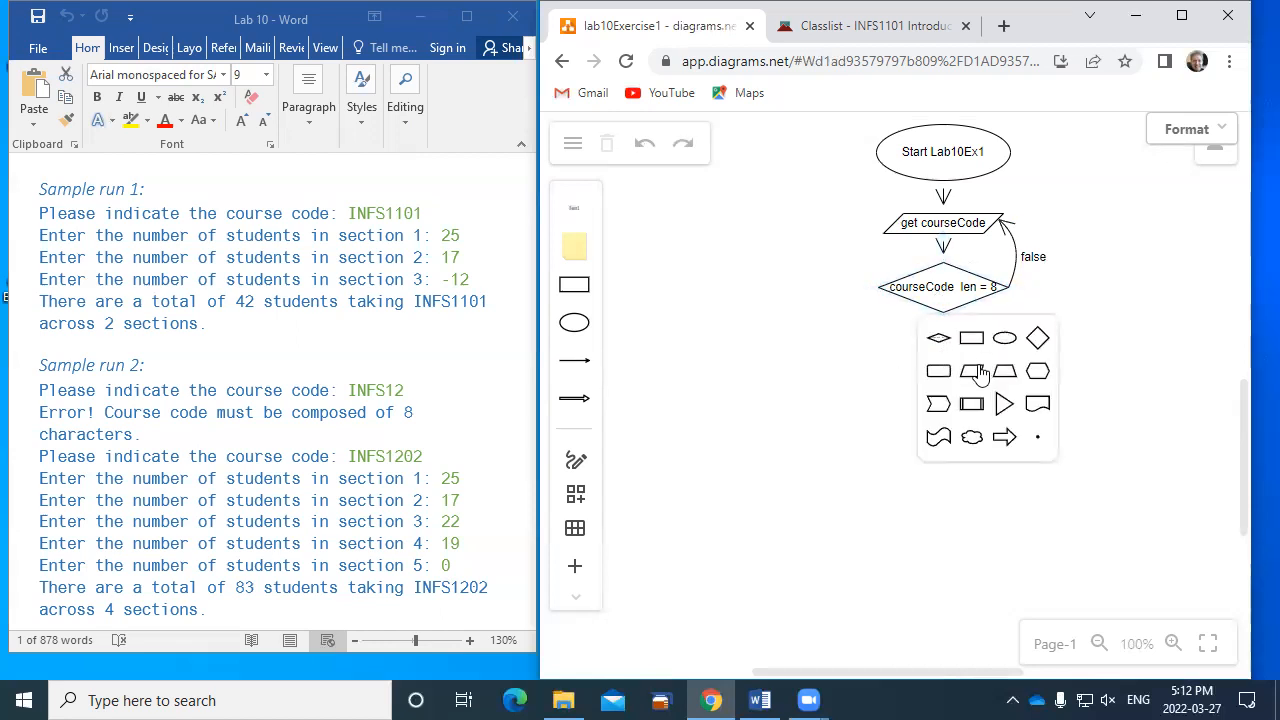
{"action": "left_click", "coordinate": [971, 371]}
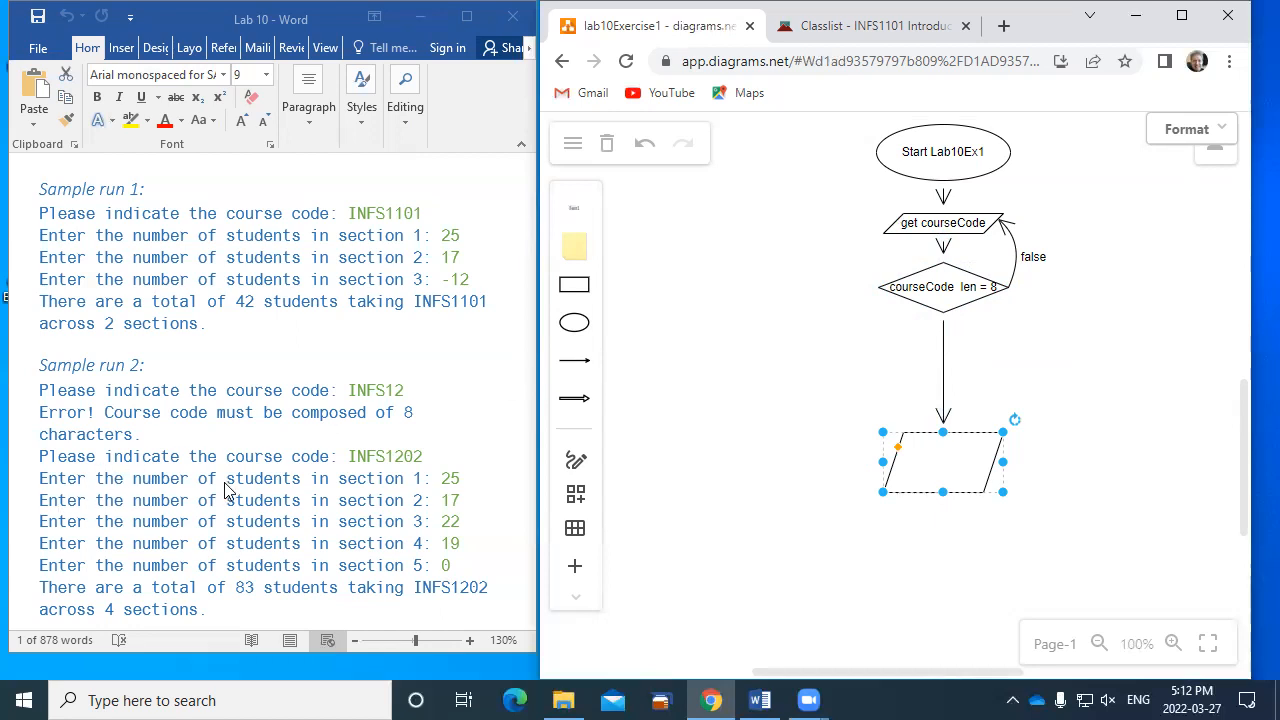
{"action": "double_click", "coordinate": [935, 459]}
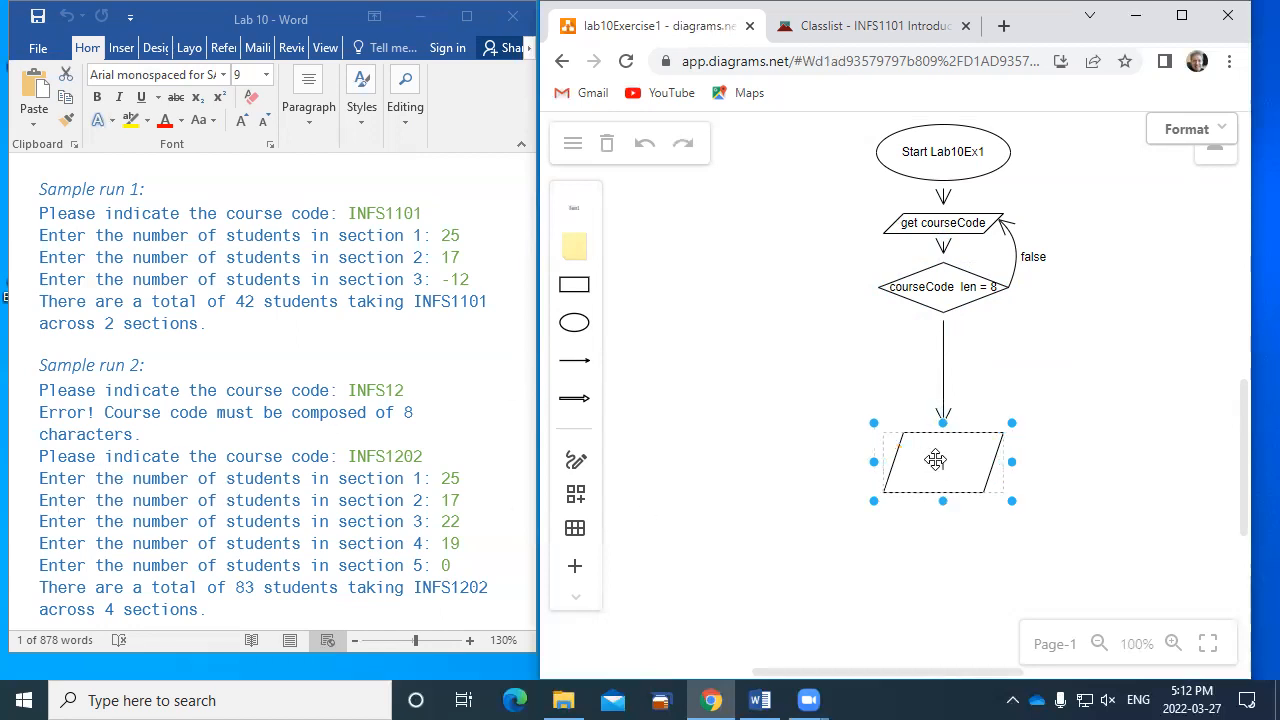
{"action": "type", "text": "get stud"}
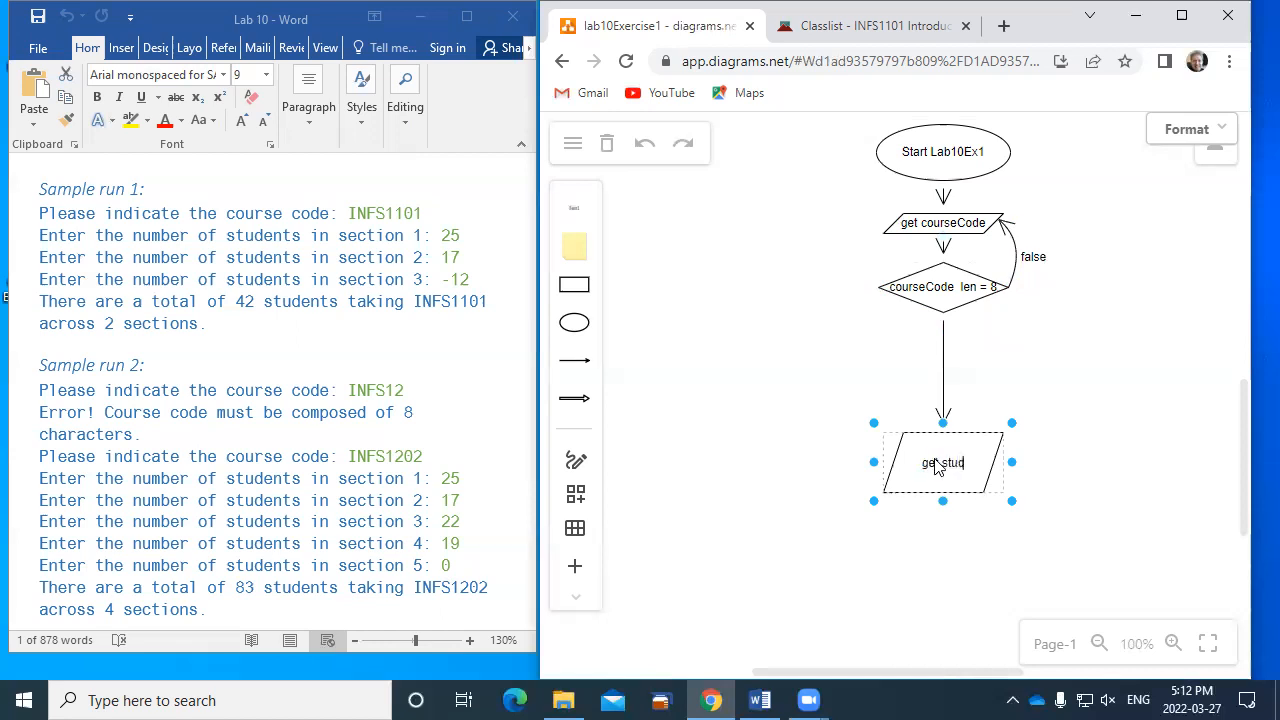
{"action": "type", "text": "entsNum"}
{"action": "left_click_drag", "start_coordinate": [943, 500], "coordinate": [943, 382]}
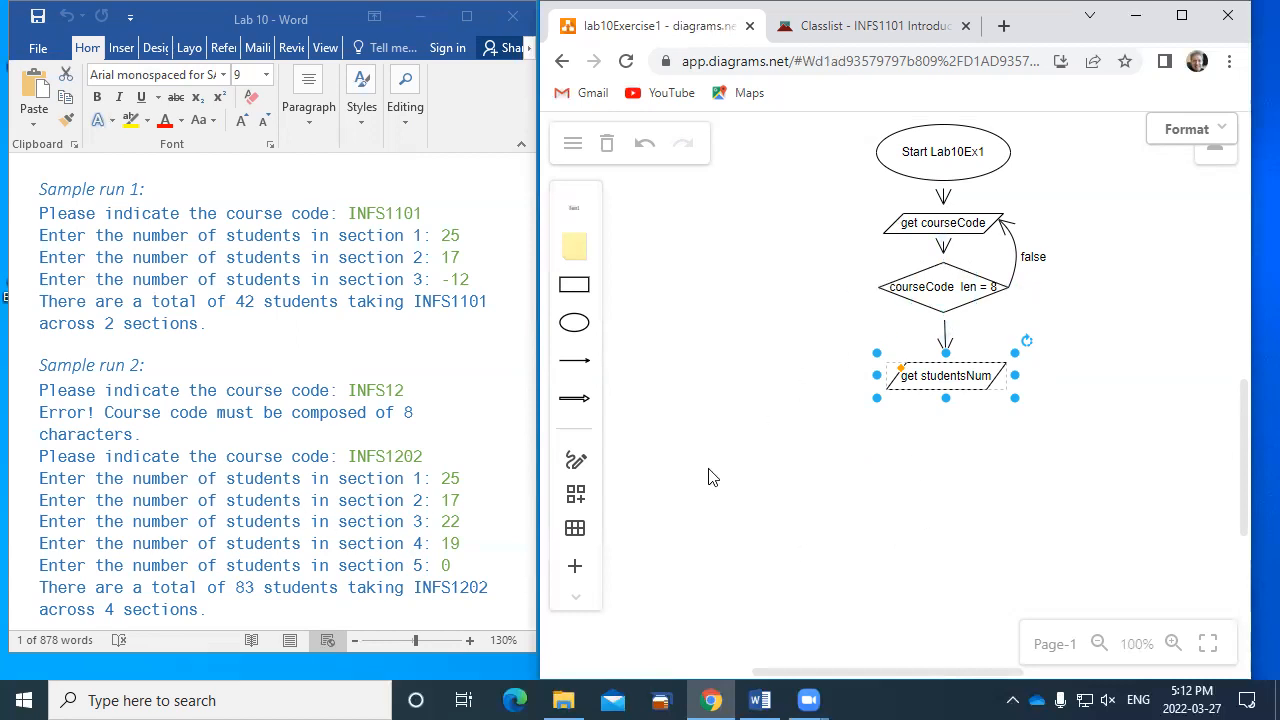
- Add a connected decision diamond below "get studentsNum" and move it up close beneath that shape
{"action": "mouse_move", "coordinate": [946, 421]}
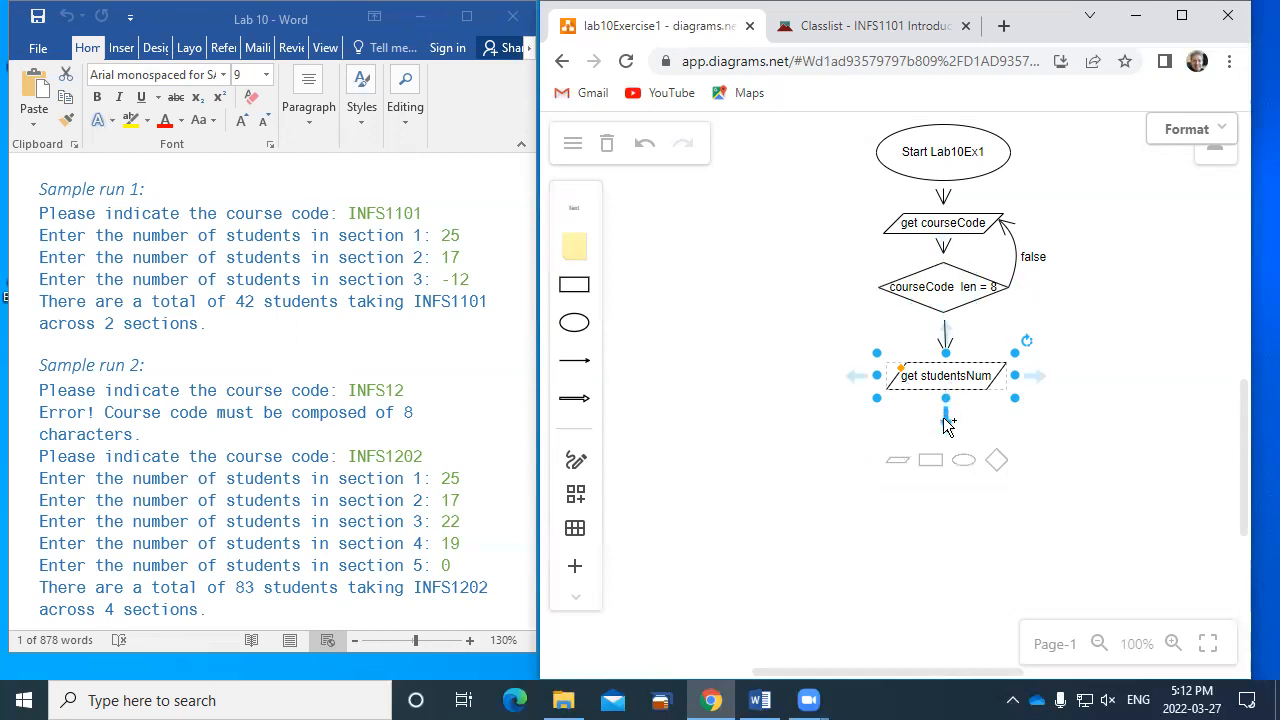
{"action": "left_click", "coordinate": [988, 465]}
{"action": "left_click_drag", "start_coordinate": [945, 562], "coordinate": [946, 481]}
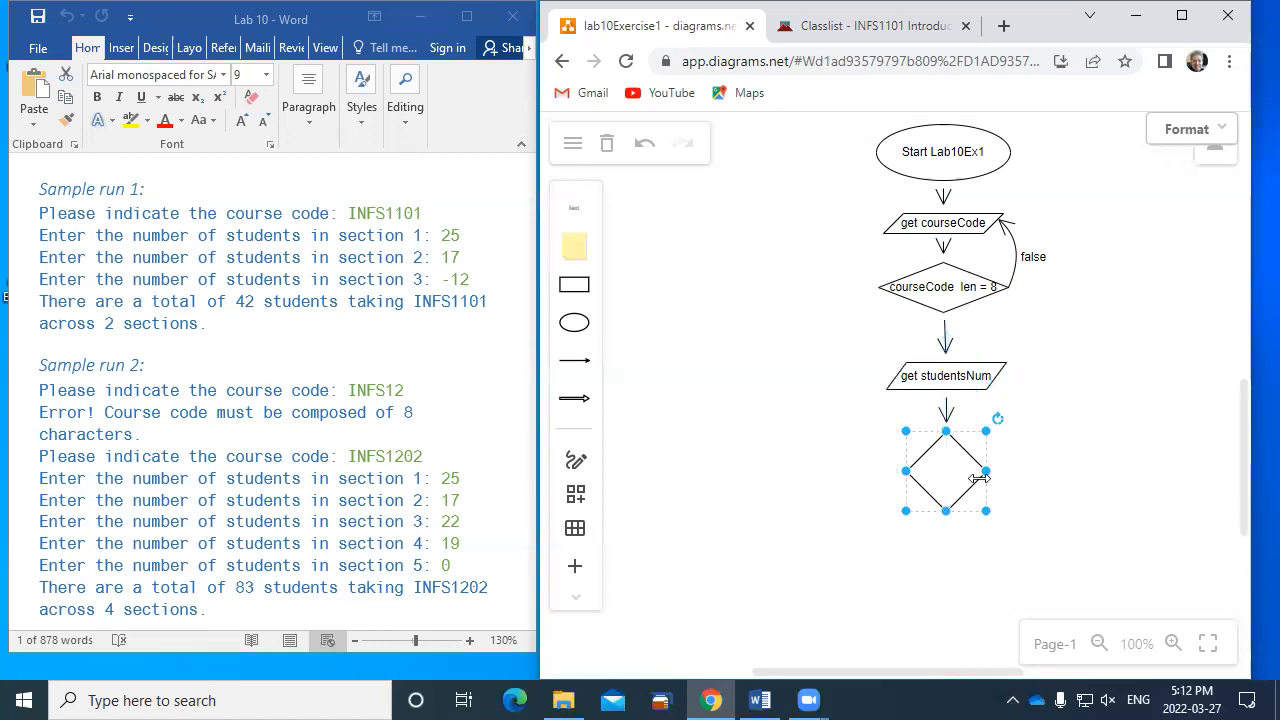
- Label the new decision diamond "studentsNum >0" and resize it into a wide, flat shape around the text
{"action": "double_click", "coordinate": [953, 480]}
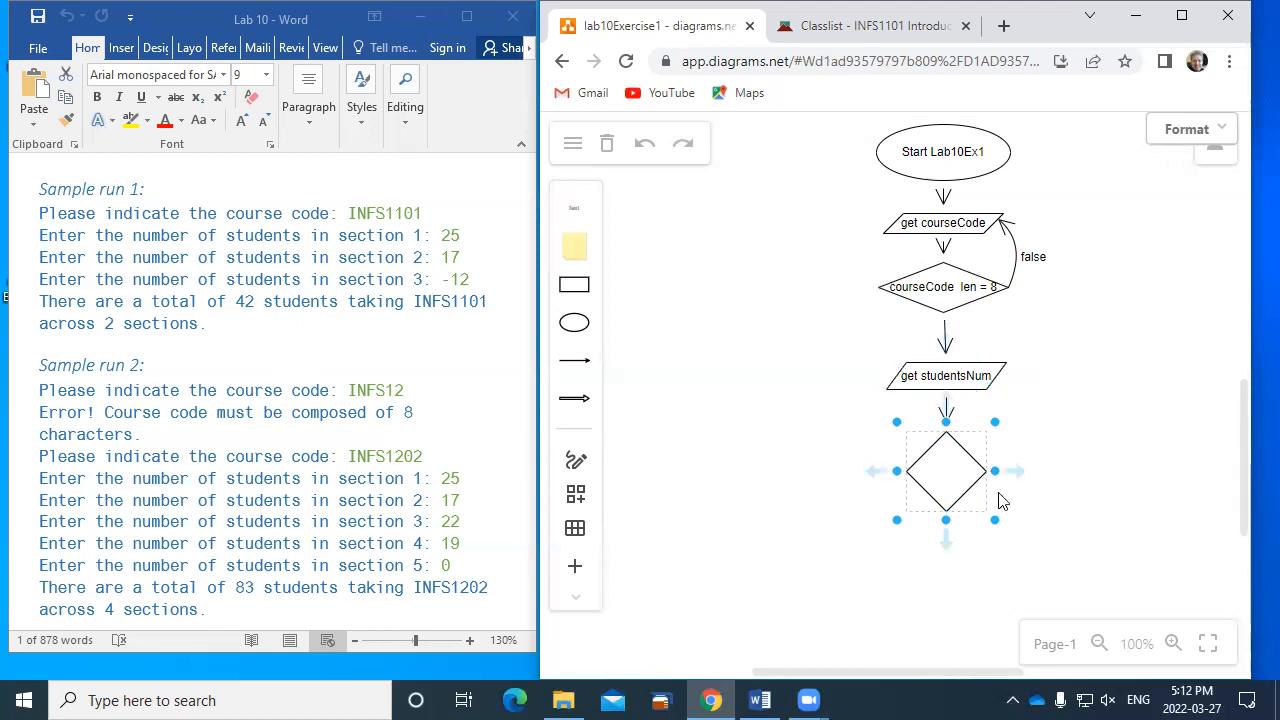
{"action": "type", "text": "studentsNum"}
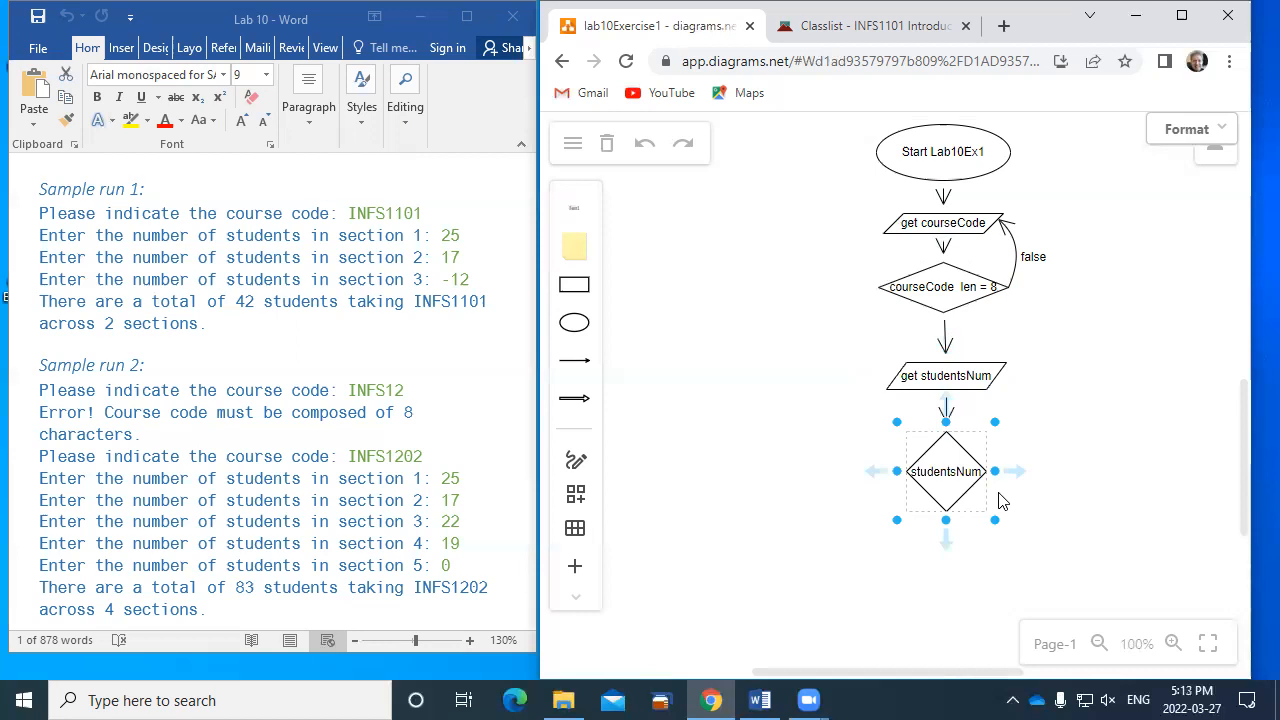
{"action": "key", "text": "Return"}
{"action": "type", "text": ">0"}
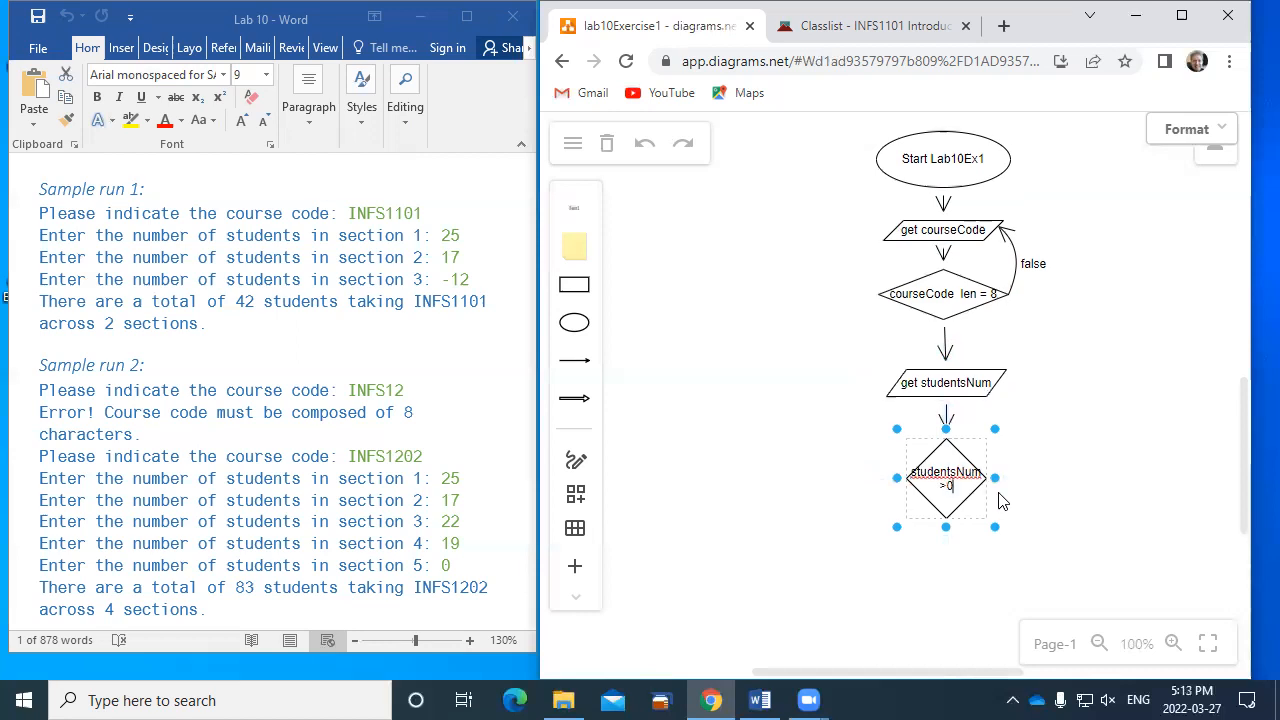
{"action": "left_click_drag", "start_coordinate": [895, 478], "coordinate": [929, 474]}
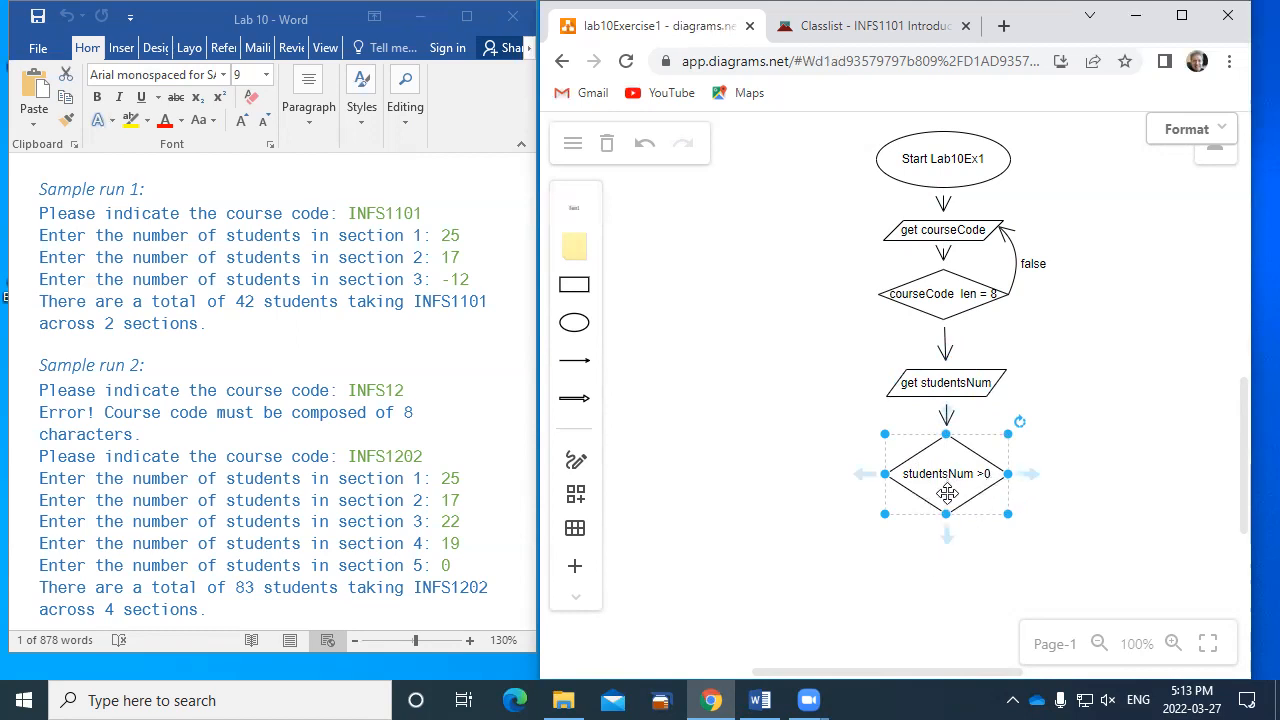
{"action": "left_click_drag", "start_coordinate": [946, 514], "coordinate": [949, 477]}
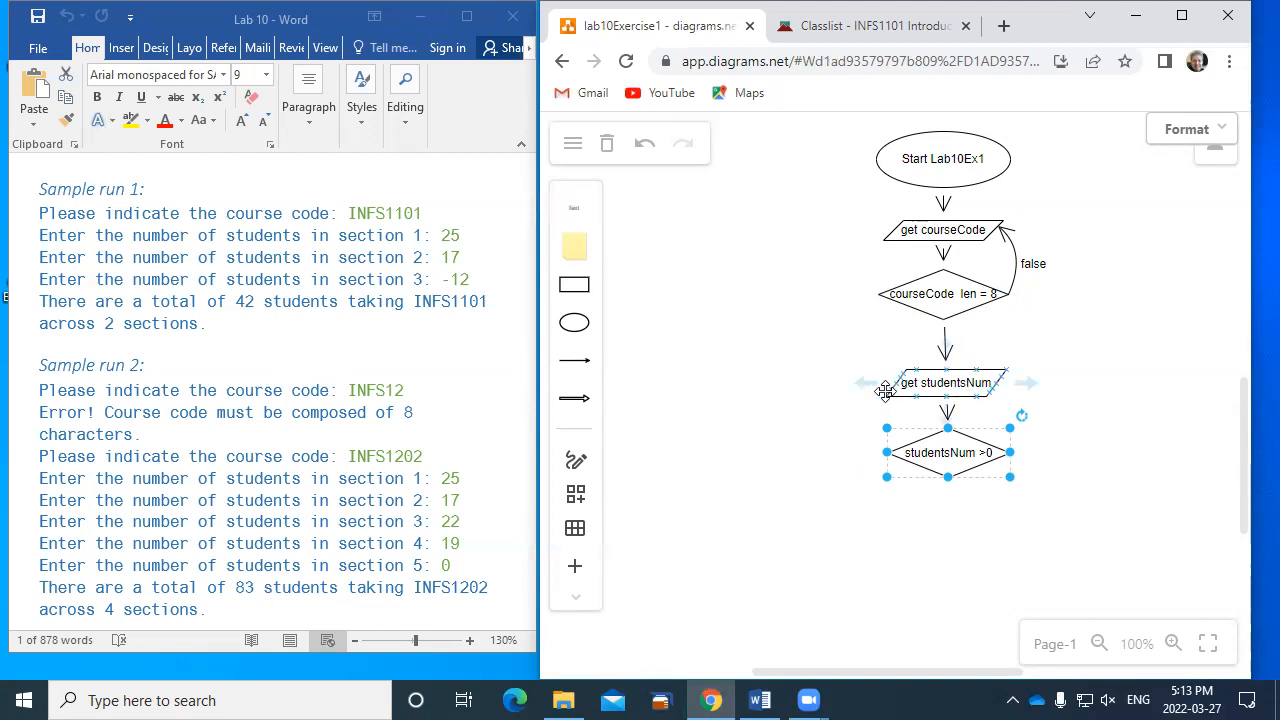
- Add a rectangle labelled "total=0", shrunk to a small box and placed to the right of the flowchart
{"action": "left_click", "coordinate": [575, 287]}
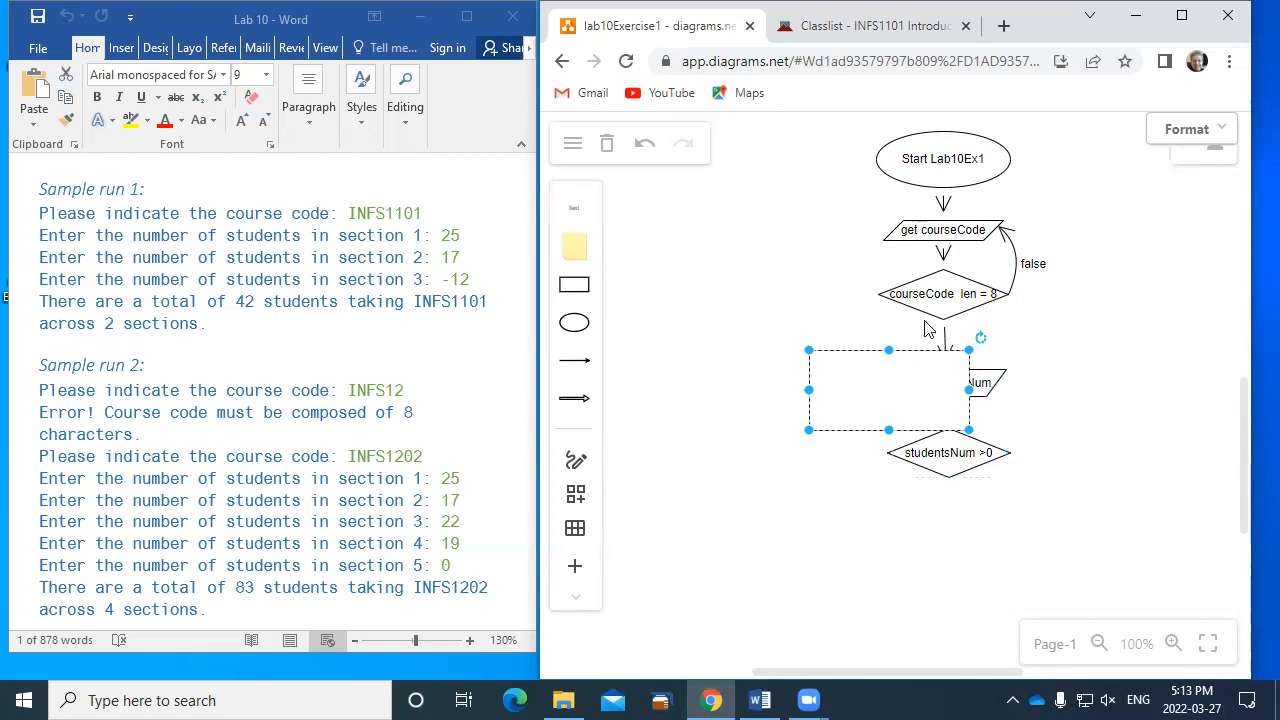
{"action": "type", "text": "total=0"}
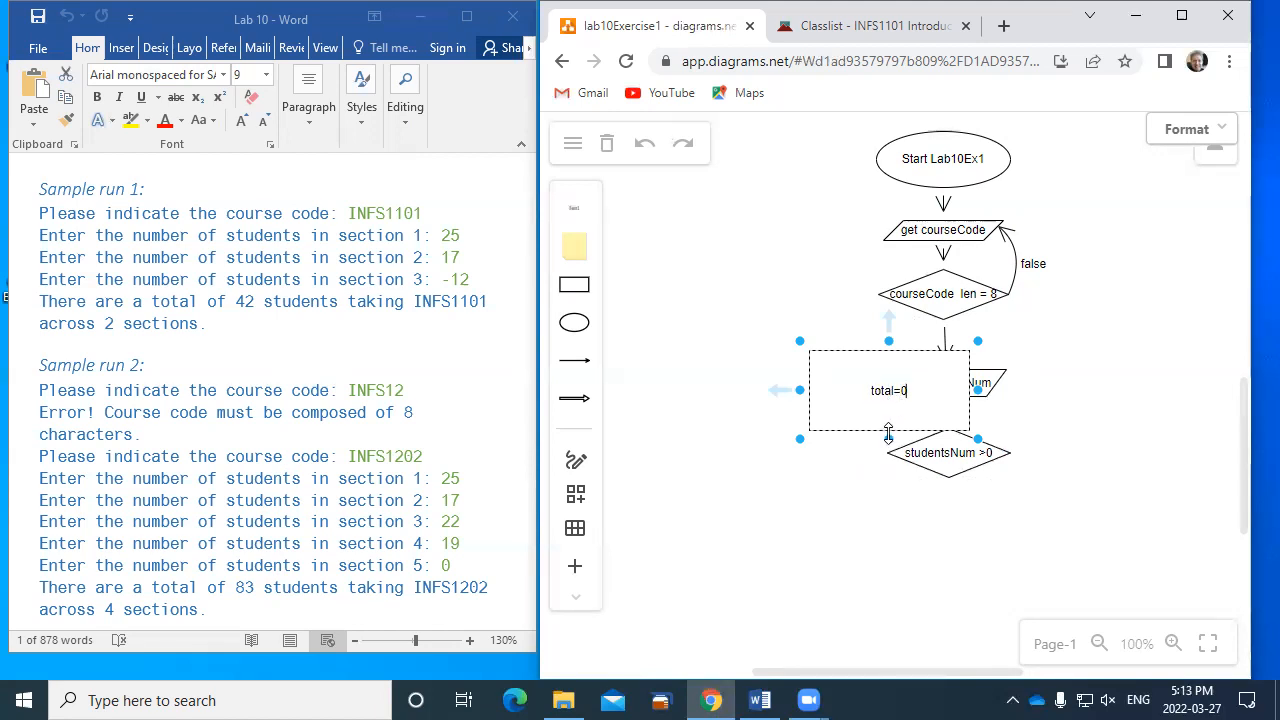
{"action": "left_click_drag", "start_coordinate": [808, 432], "coordinate": [1109, 342]}
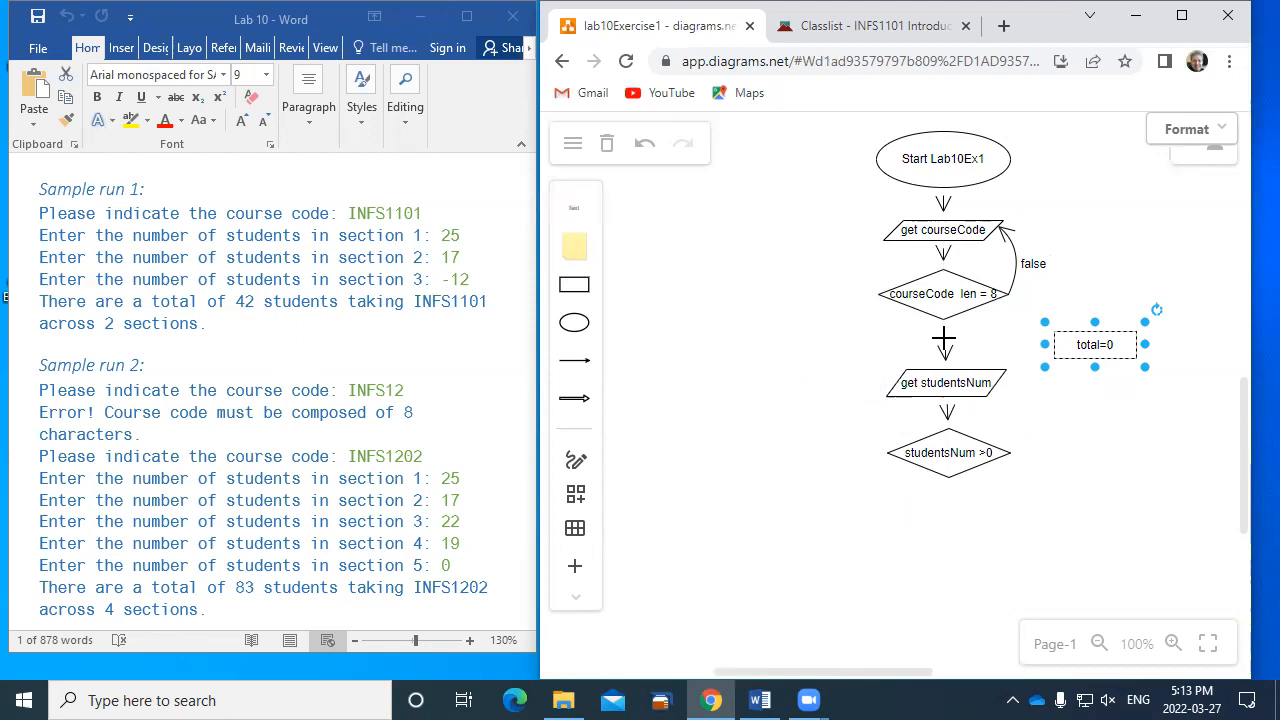
- Delete the connector between "courseCode len = 8" and "get studentsNum" and move the "total=0" rectangle into the gap
{"action": "left_click", "coordinate": [943, 340]}
{"action": "key", "text": "Delete"}
{"action": "left_click", "coordinate": [1095, 342]}
{"action": "left_click_drag", "start_coordinate": [1095, 338], "coordinate": [943, 338]}
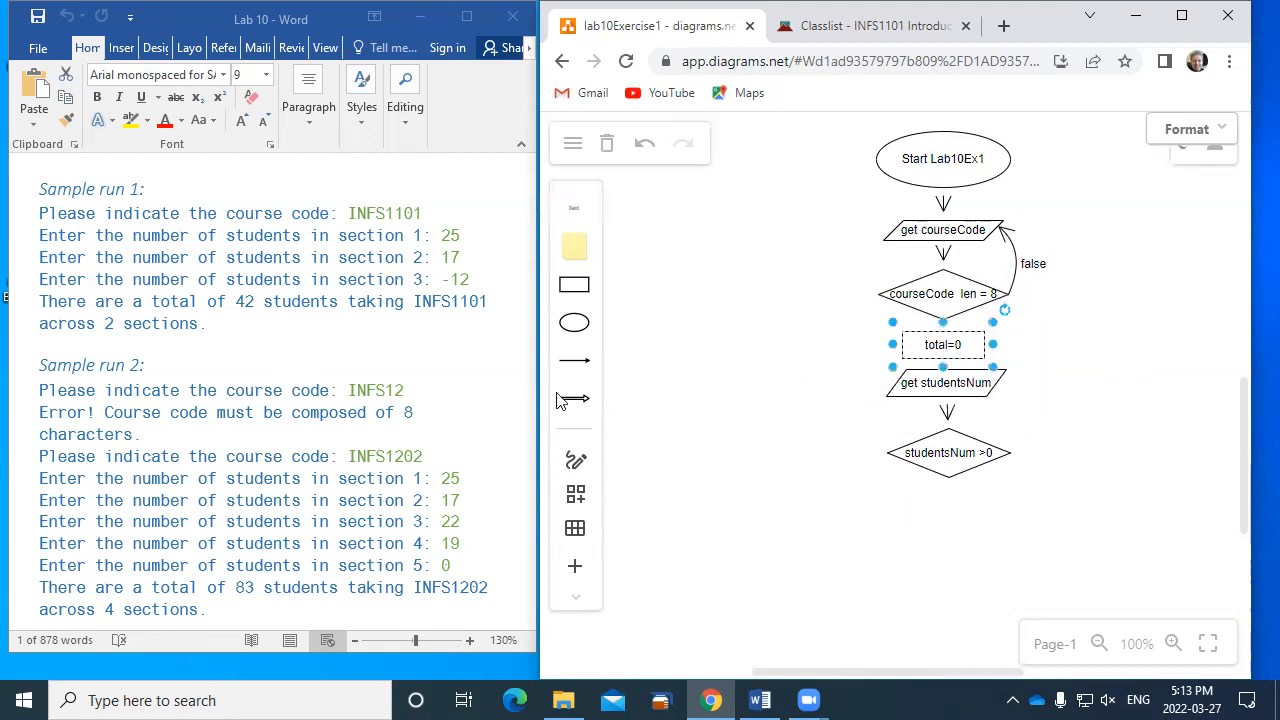
- Draw short line arrows from the "courseCode len = 8" diamond to "total=0" and from "total=0" to "get studentsNum"
{"action": "left_click_drag", "start_coordinate": [560, 400], "coordinate": [943, 318]}
{"action": "left_click_drag", "start_coordinate": [931, 381], "coordinate": [946, 344]}
{"action": "left_click", "coordinate": [1040, 367]}
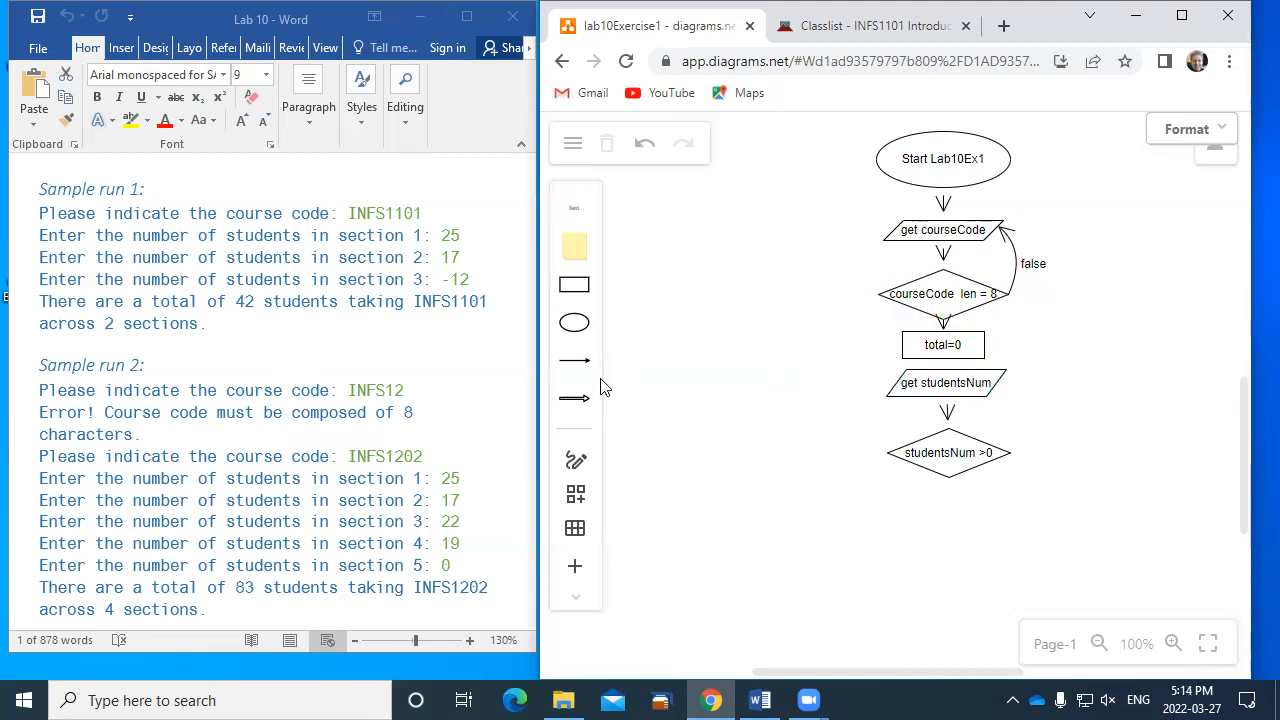
{"action": "left_click", "coordinate": [575, 360]}
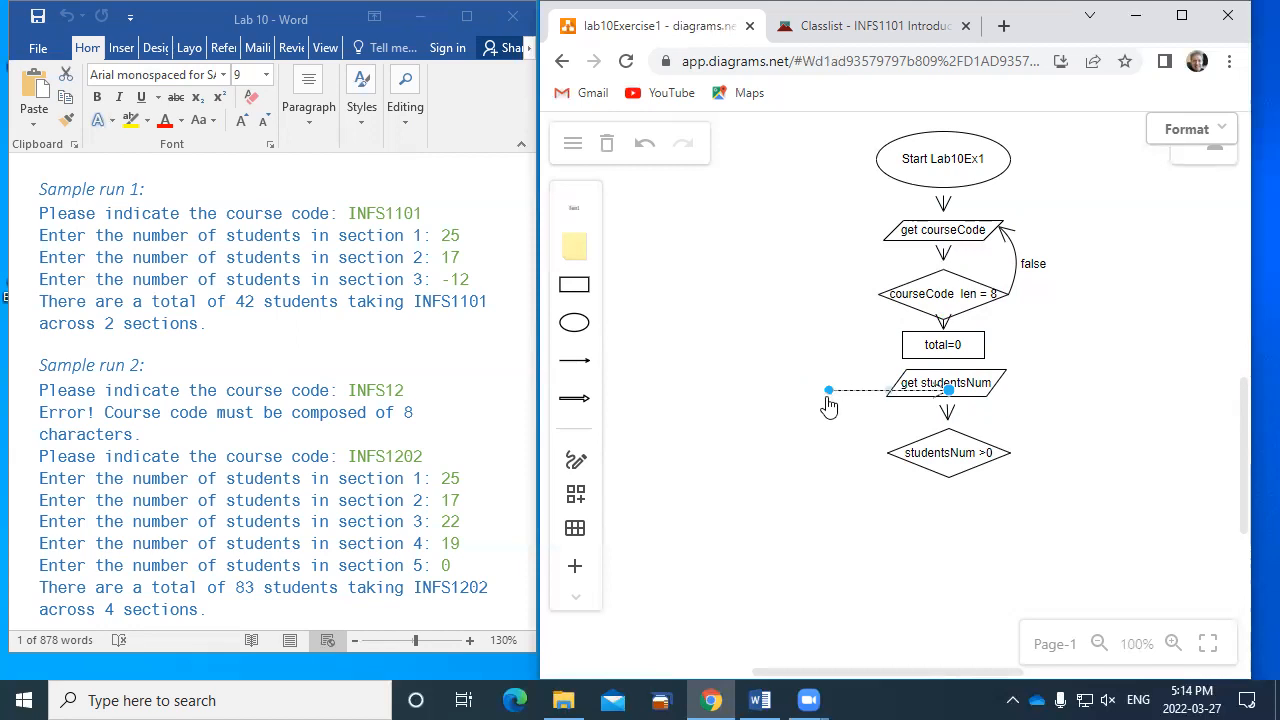
{"action": "left_click_drag", "start_coordinate": [828, 392], "coordinate": [942, 362]}
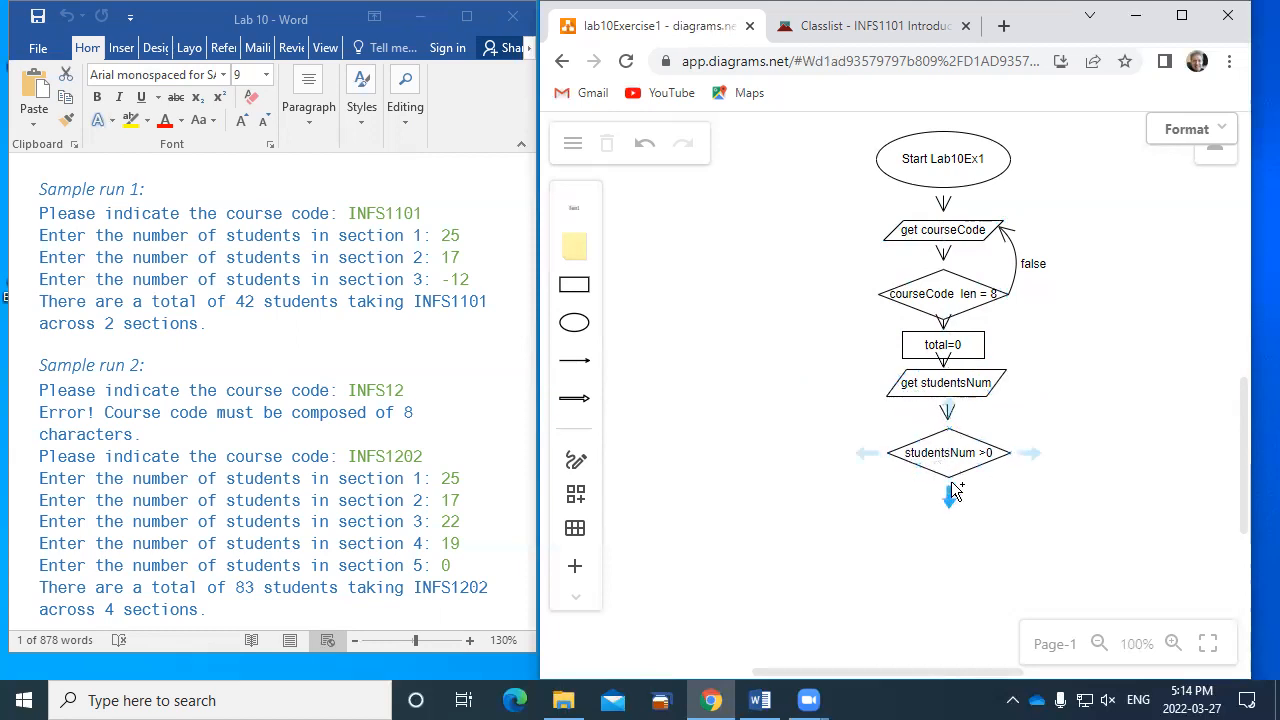
- Add a connected rectangle below the "studentsNum >0" diamond and move it up close beneath that shape
{"action": "mouse_move", "coordinate": [1032, 462]}
{"action": "mouse_move", "coordinate": [948, 503]}
{"action": "left_click", "coordinate": [933, 539]}
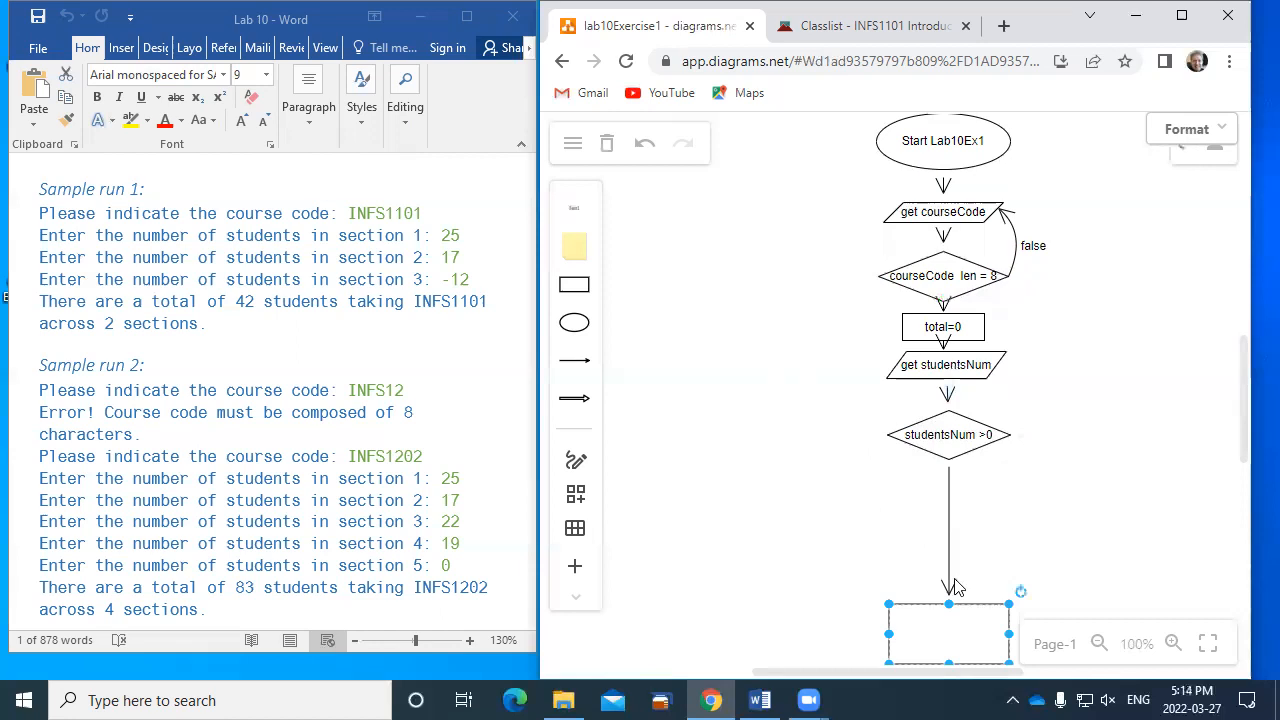
{"action": "left_click_drag", "start_coordinate": [955, 627], "coordinate": [955, 531]}
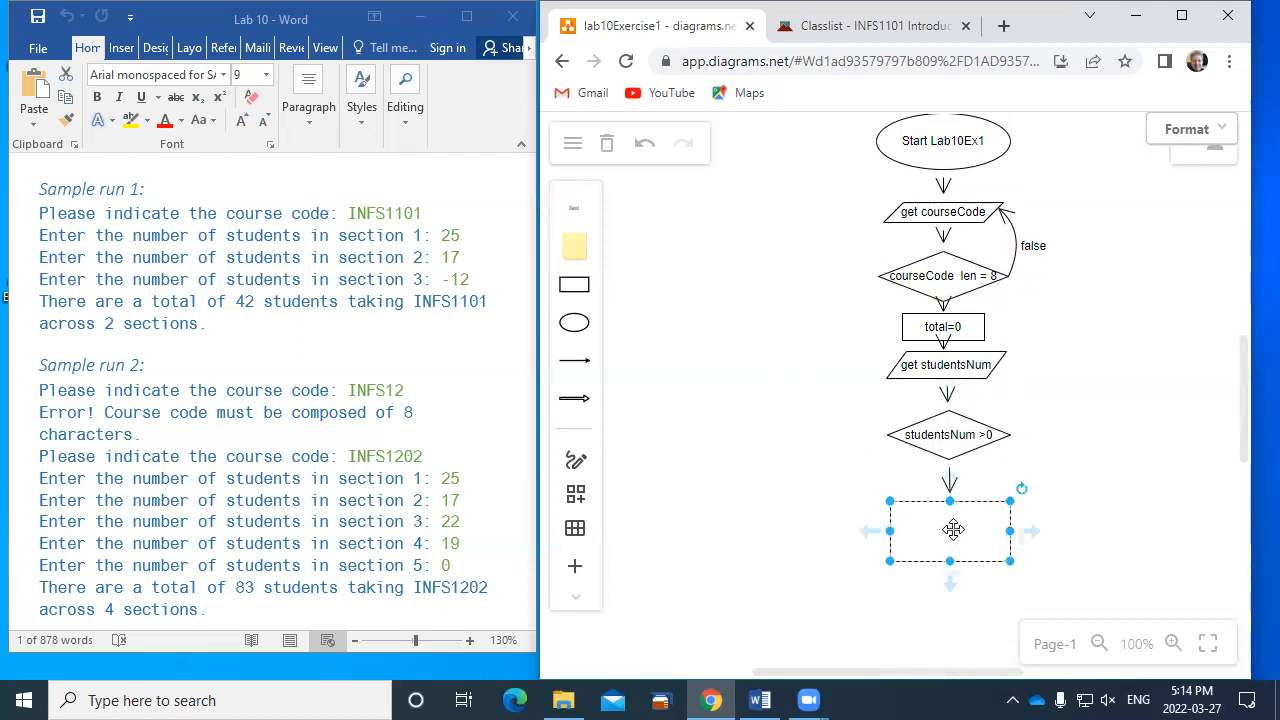
- Label the rectangle "total=total+studentsNum", make it wider and flatter around the text, and move it closer to the diamond
{"action": "double_click", "coordinate": [949, 535]}
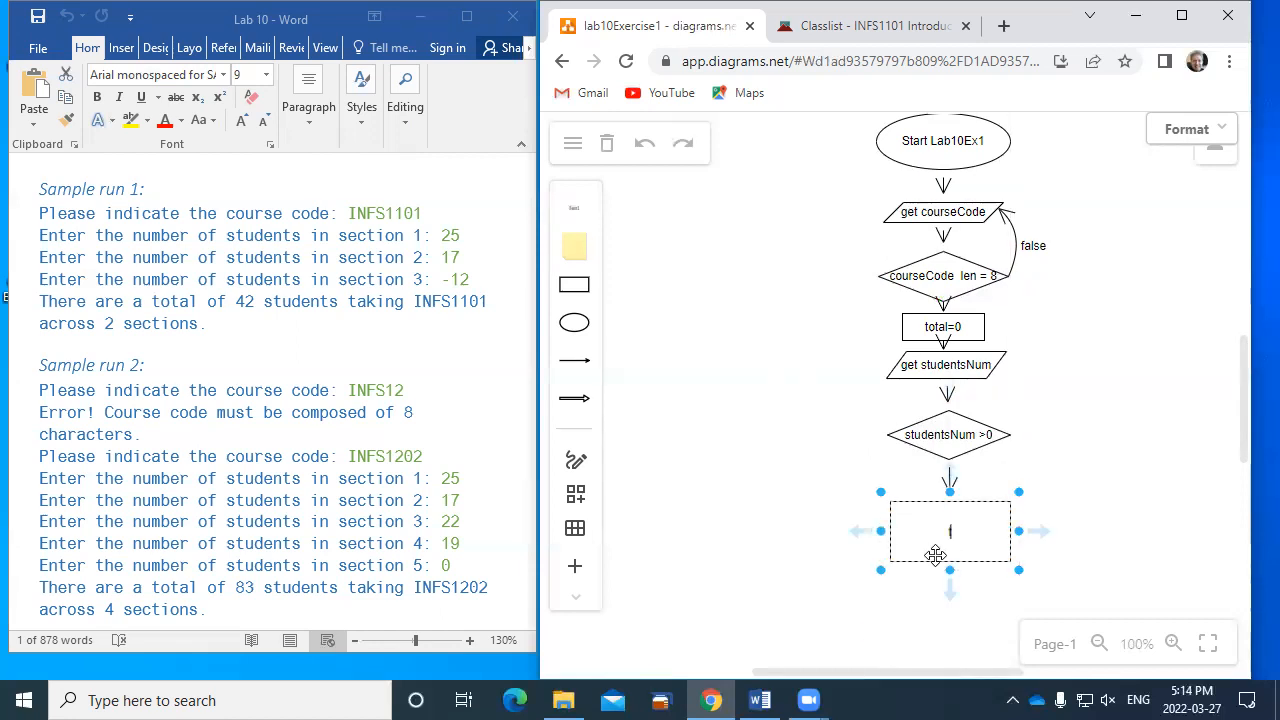
{"action": "type", "text": "total=total"}
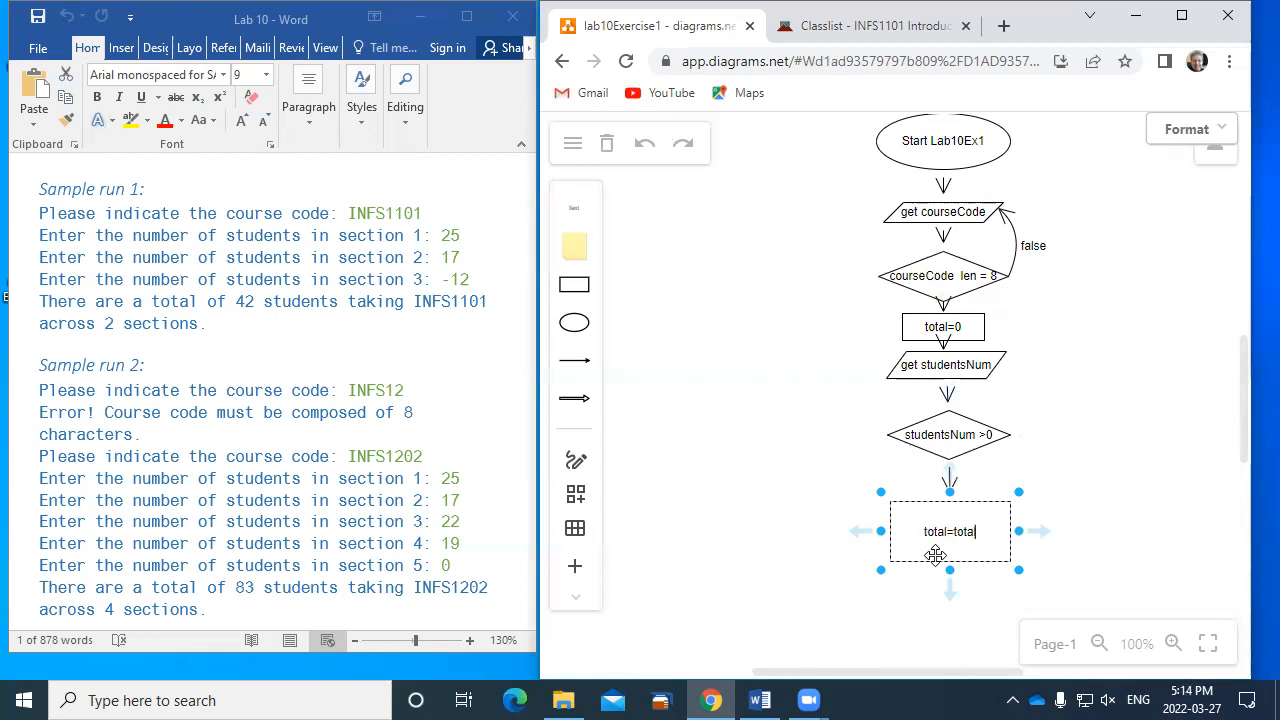
{"action": "type", "text": "+studentsNum"}
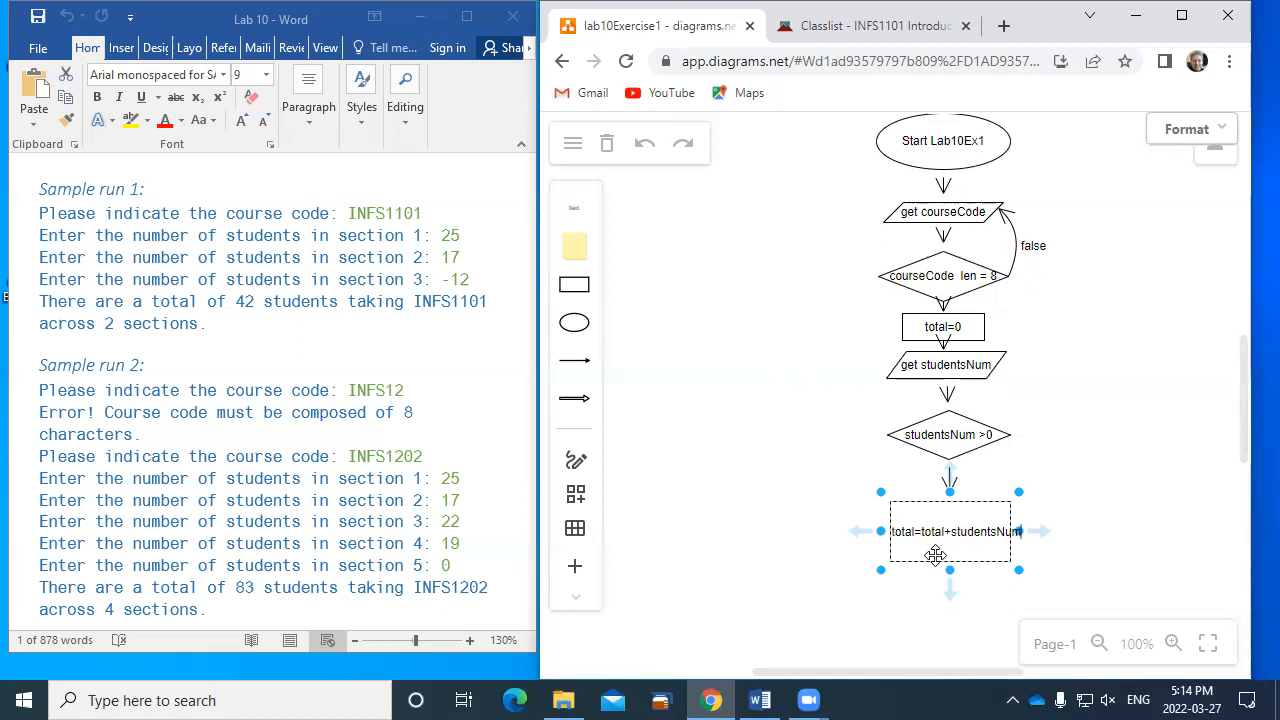
{"action": "left_click_drag", "start_coordinate": [884, 529], "coordinate": [951, 521]}
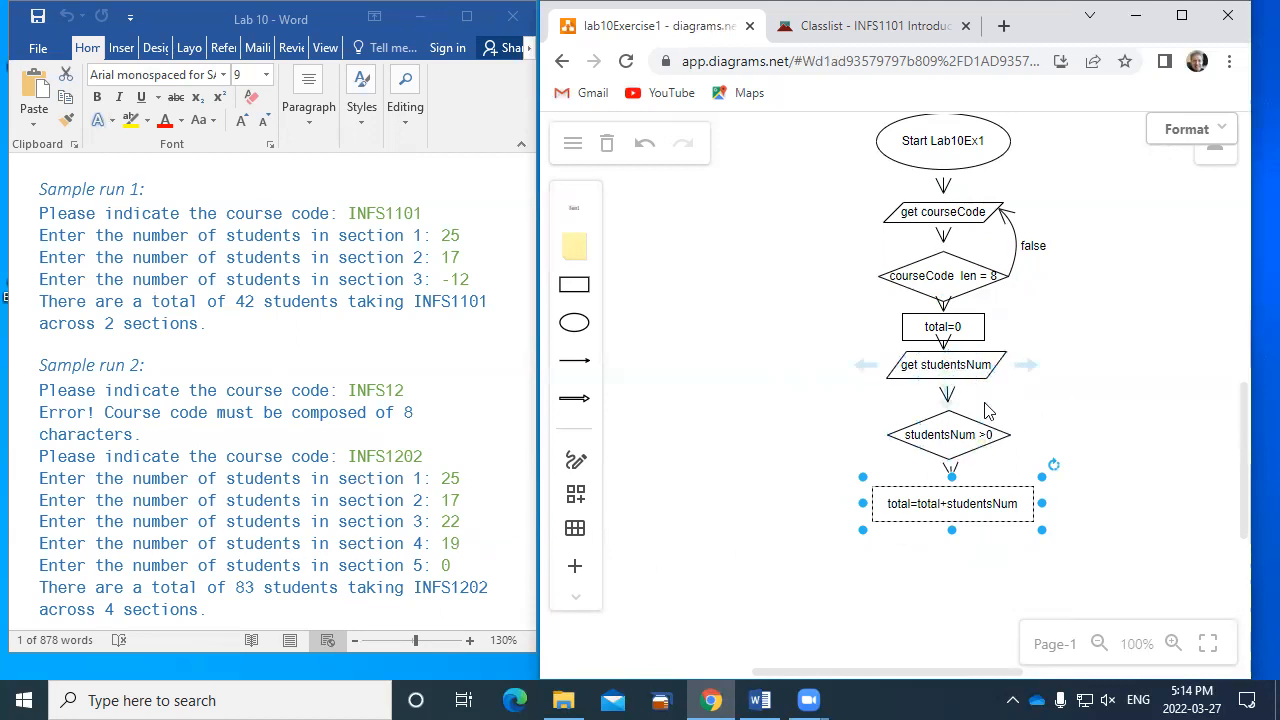
- Draw a line arrow from the right side of the "total=total+studentsNum" rectangle back to the "get studentsNum" parallelogram
{"action": "left_click", "coordinate": [574, 361]}
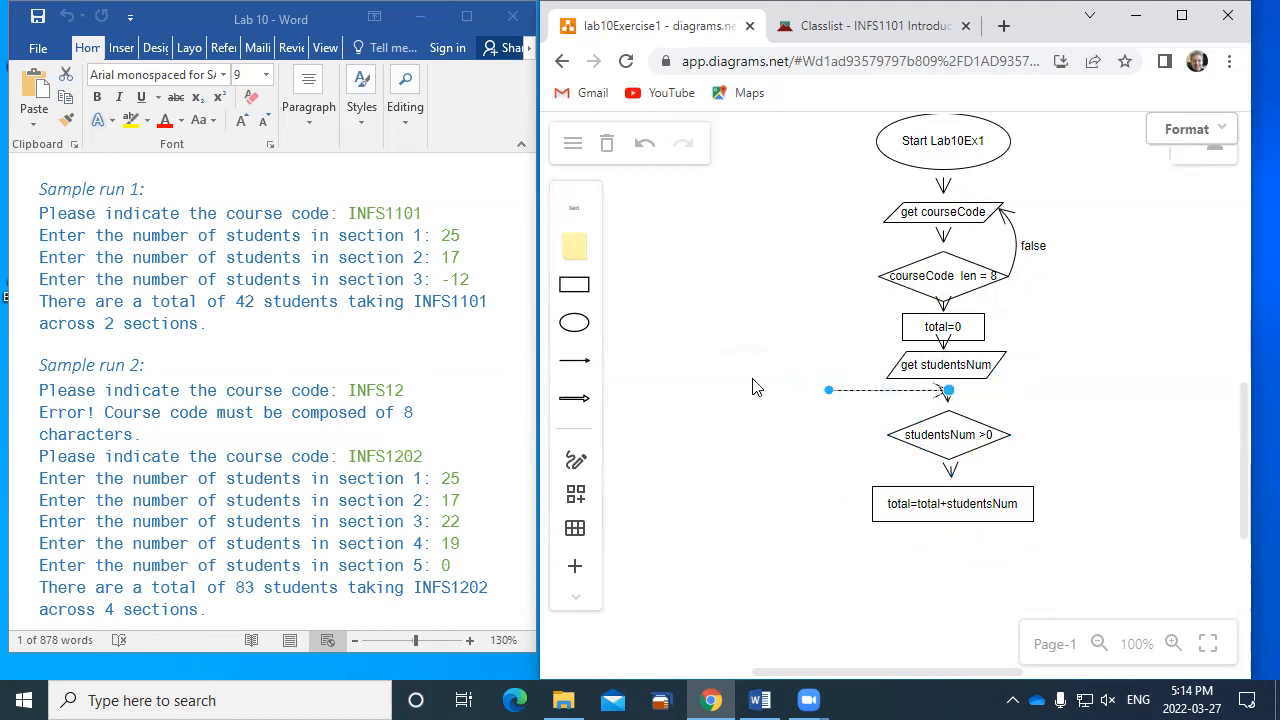
{"action": "left_click_drag", "start_coordinate": [829, 389], "coordinate": [1032, 494]}
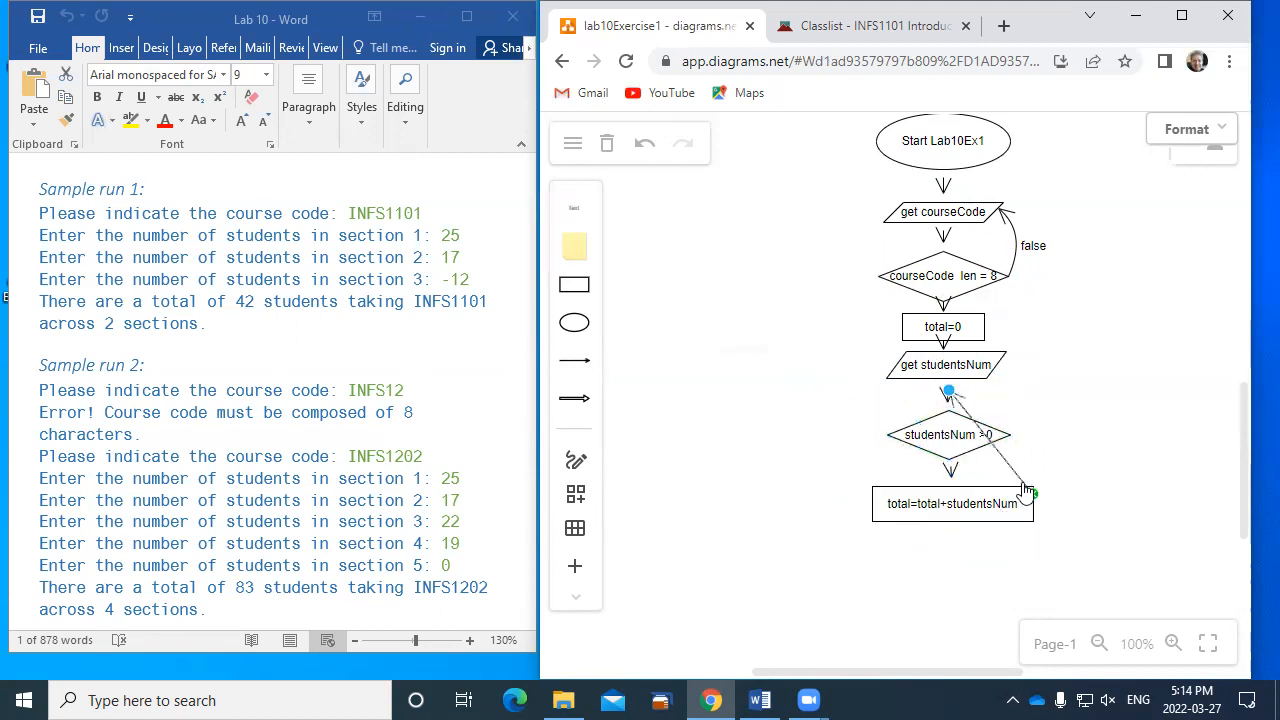
{"action": "left_click_drag", "start_coordinate": [949, 392], "coordinate": [996, 364]}
- Bend the return arrow to "get studentsNum" outward into a curve that clears the "studentsNum >0" diamond
{"action": "left_click", "coordinate": [947, 395]}
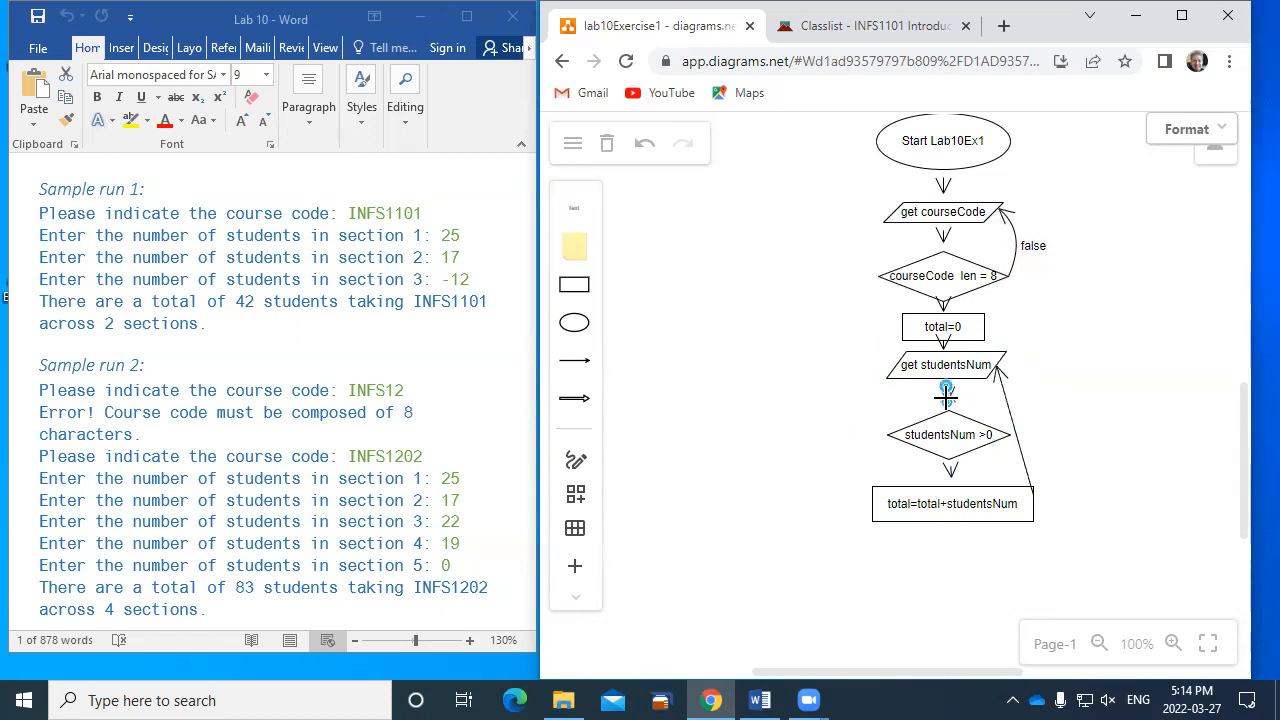
{"action": "left_click", "coordinate": [872, 414]}
{"action": "left_click", "coordinate": [1012, 414]}
{"action": "left_click_drag", "start_coordinate": [1014, 426], "coordinate": [1094, 398]}
{"action": "left_click", "coordinate": [1118, 381]}
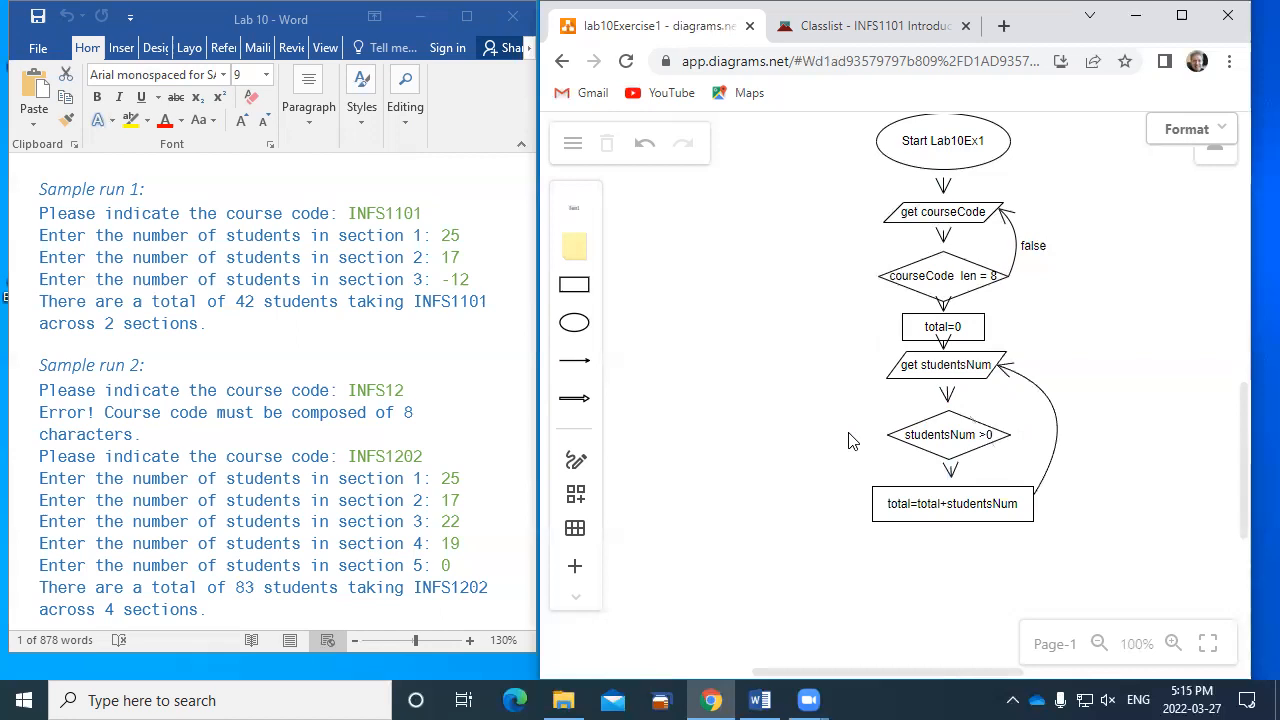
- Add a connected parallelogram to the left of the "studentsNum >0" diamond and start its label with "Print"
{"action": "mouse_move", "coordinate": [865, 438]}
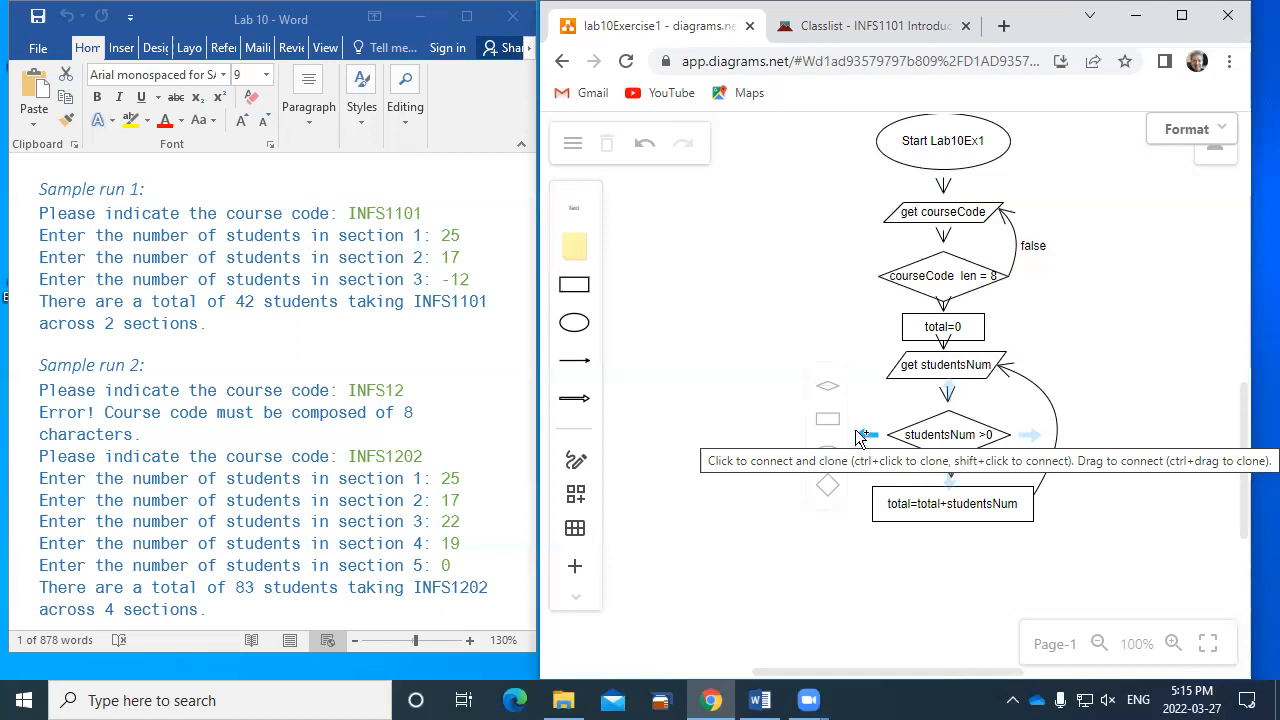
{"action": "left_click", "coordinate": [857, 431]}
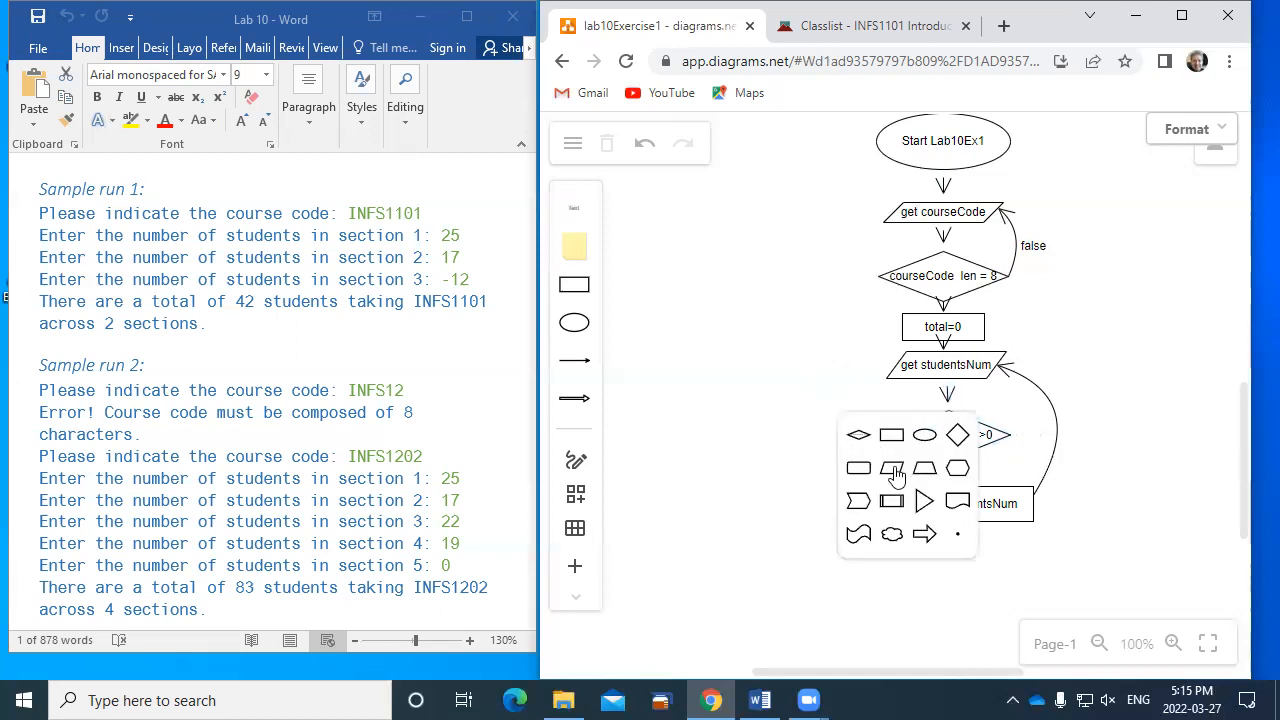
{"action": "left_click", "coordinate": [895, 476]}
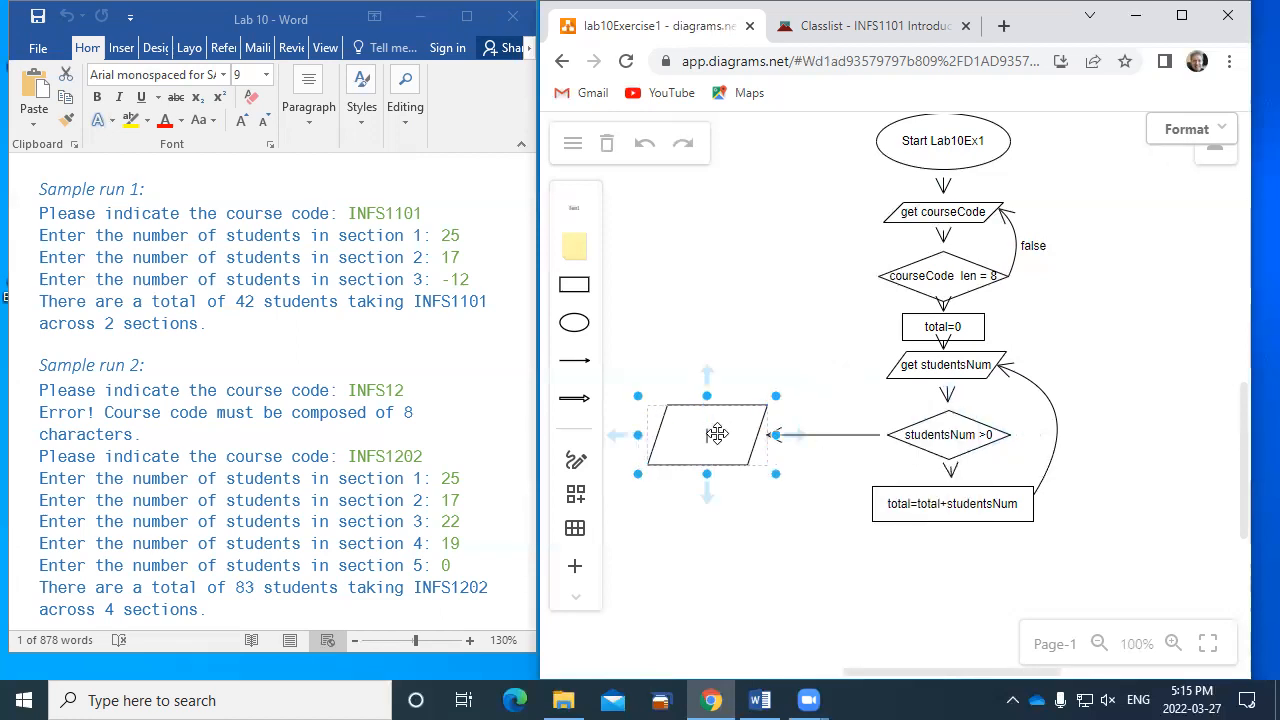
{"action": "type", "text": "Pri"}
{"action": "type", "text": "ut"}
{"action": "key", "text": "BackSpace"}
{"action": "key", "text": "BackSpace"}
{"action": "type", "text": "nt"}
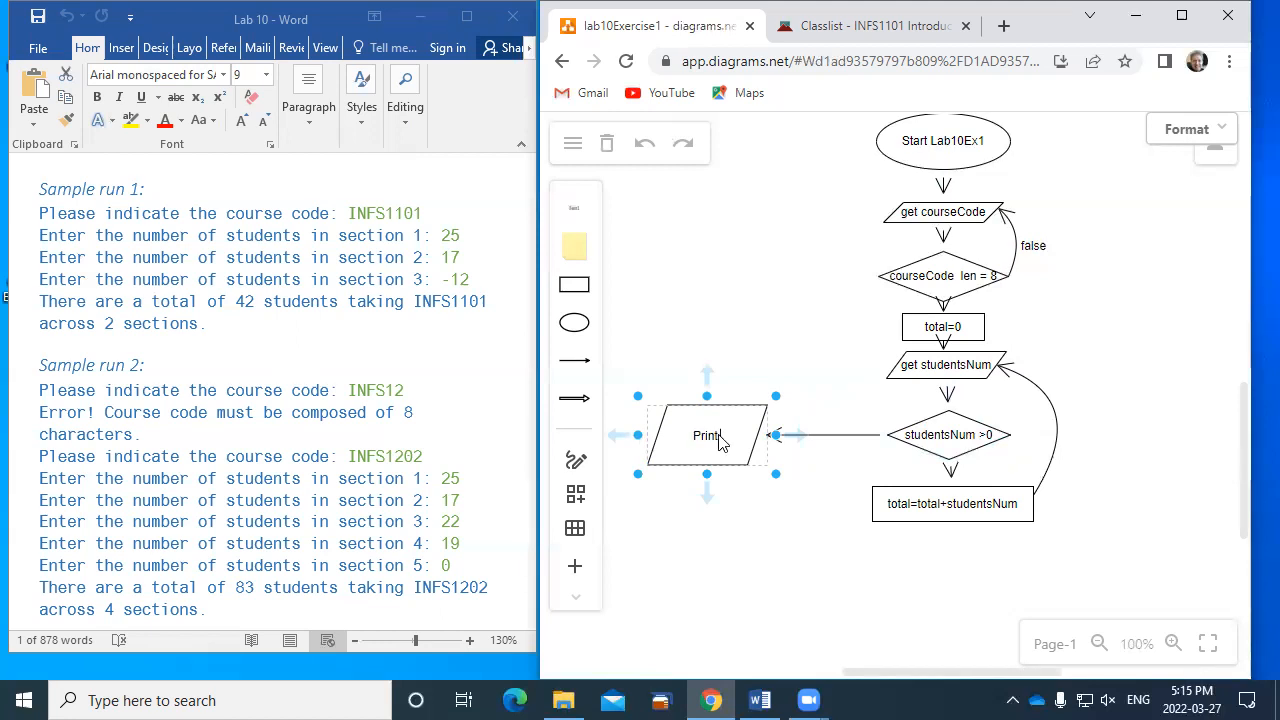